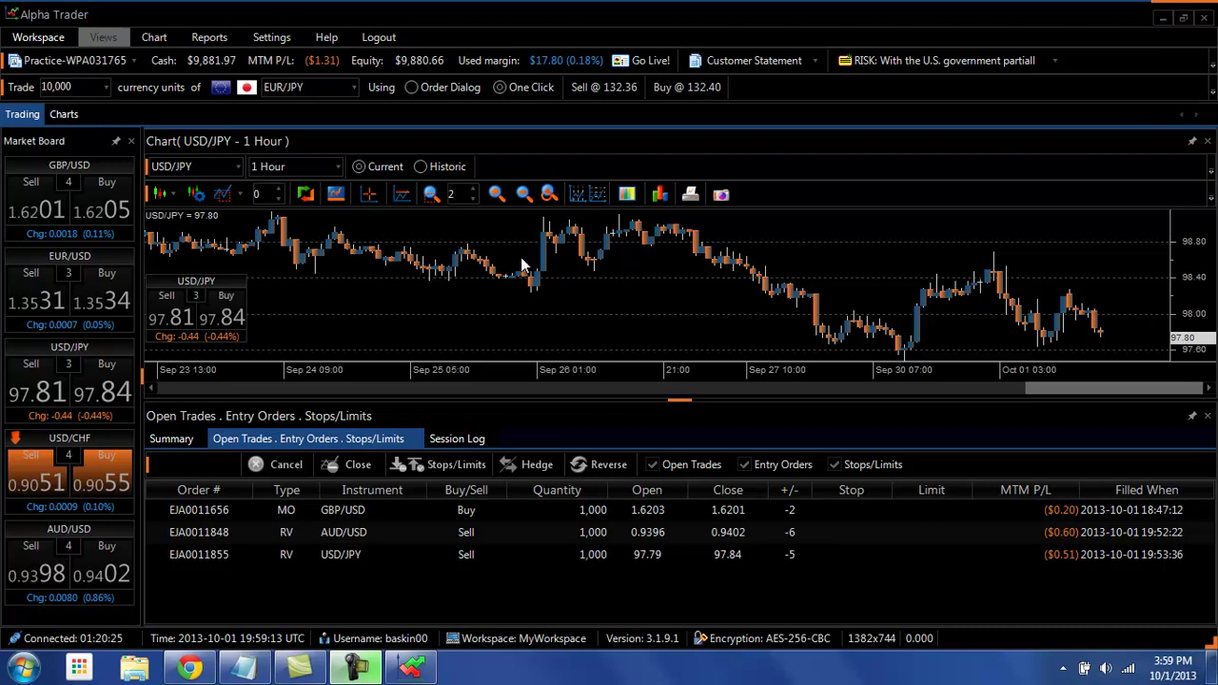
- Apply the light Office.Paper theme, then revert the workspace to the dark Professional theme
left_click(53, 38)
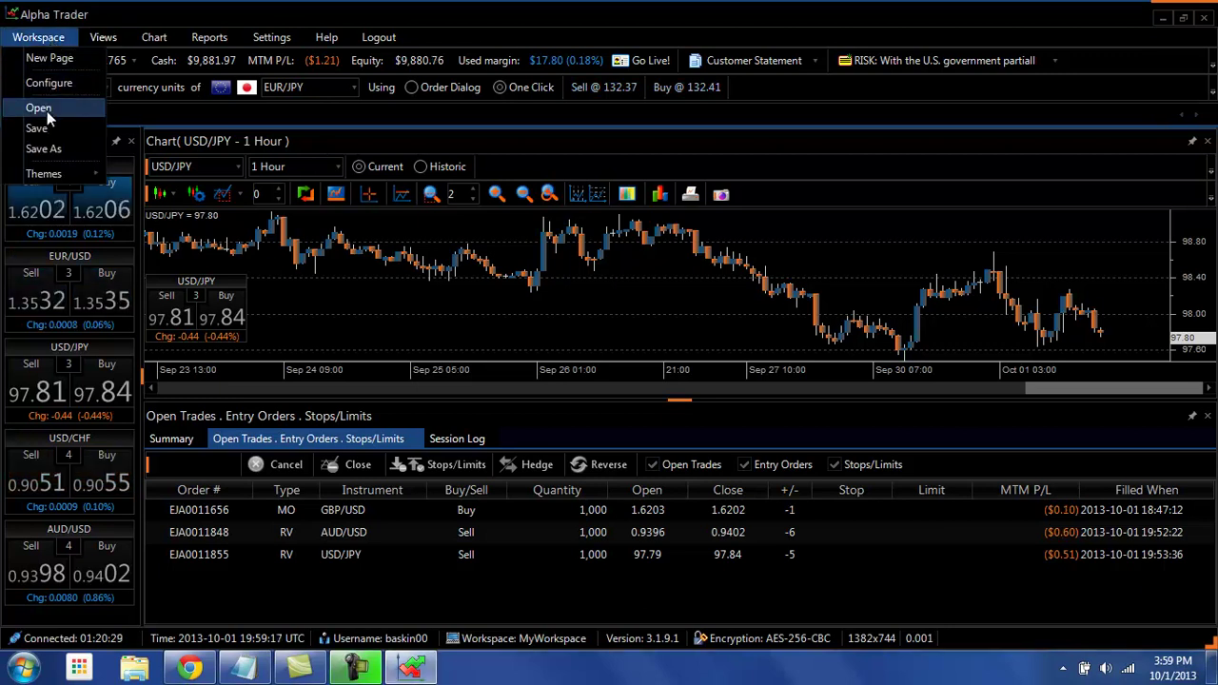
mouse_move(57, 177)
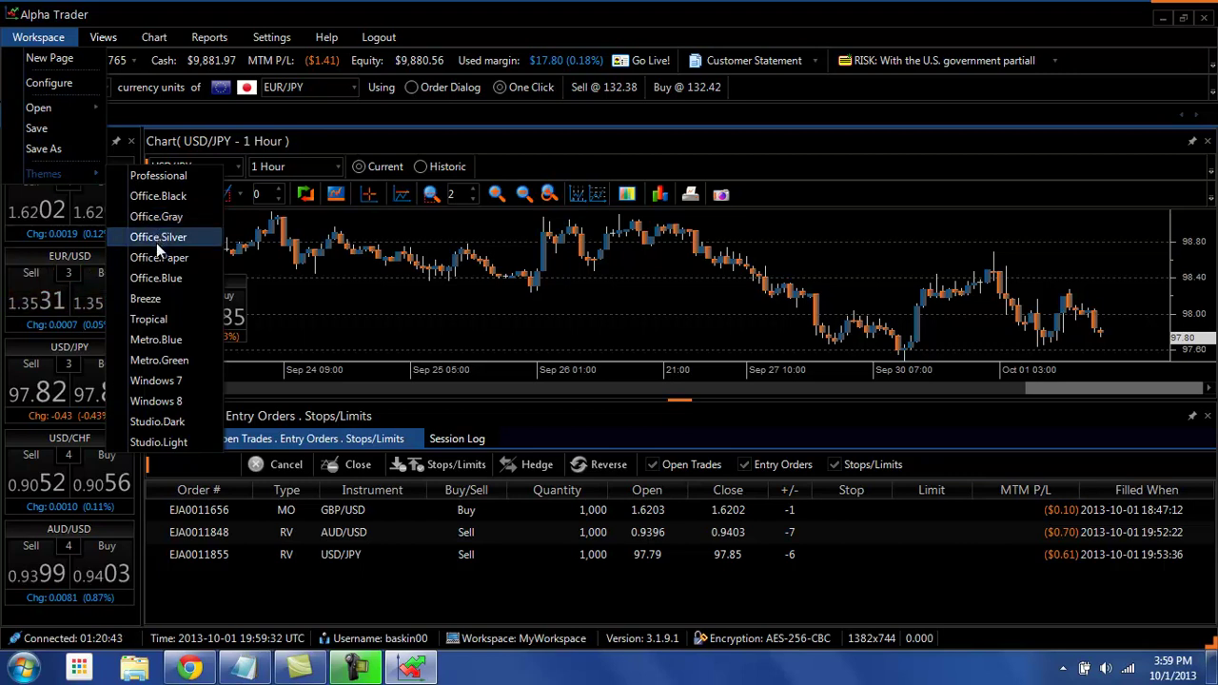
left_click(157, 255)
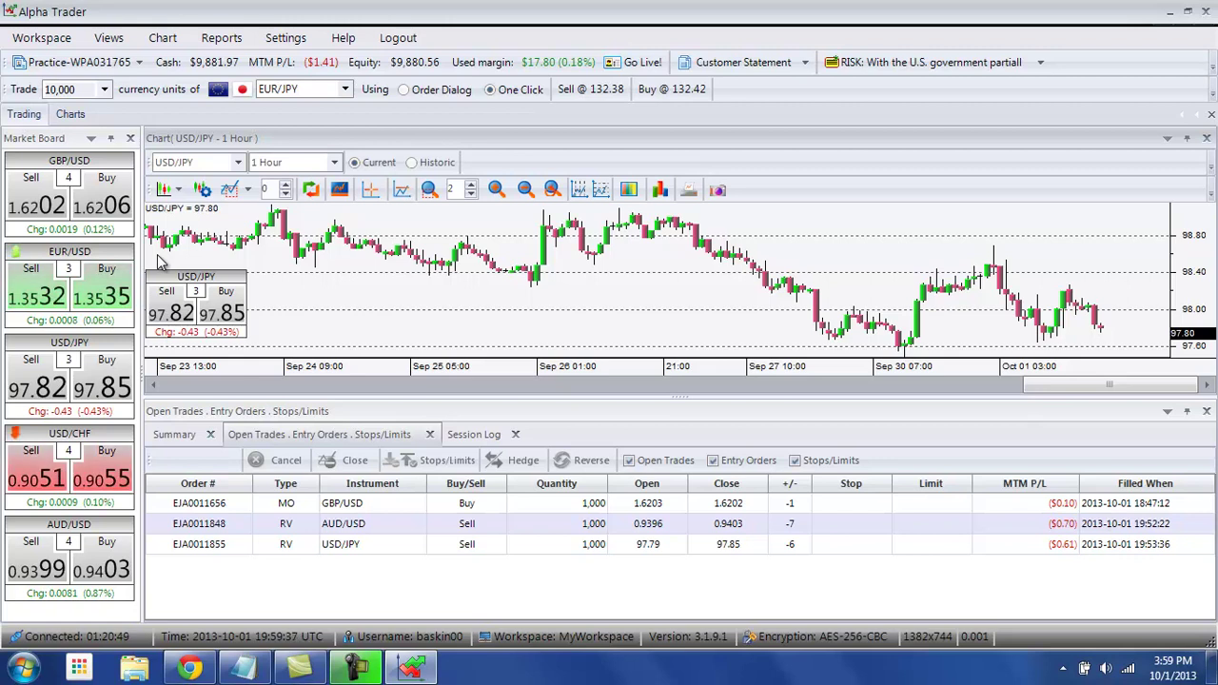
left_click(29, 42)
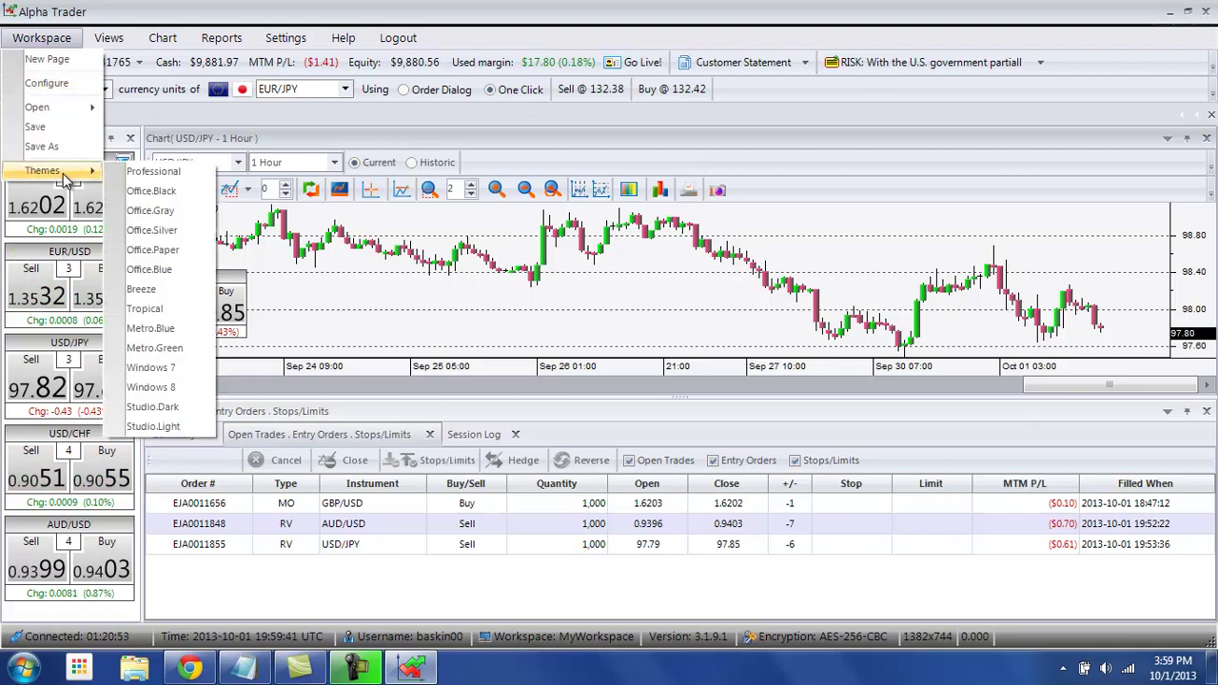
left_click(150, 172)
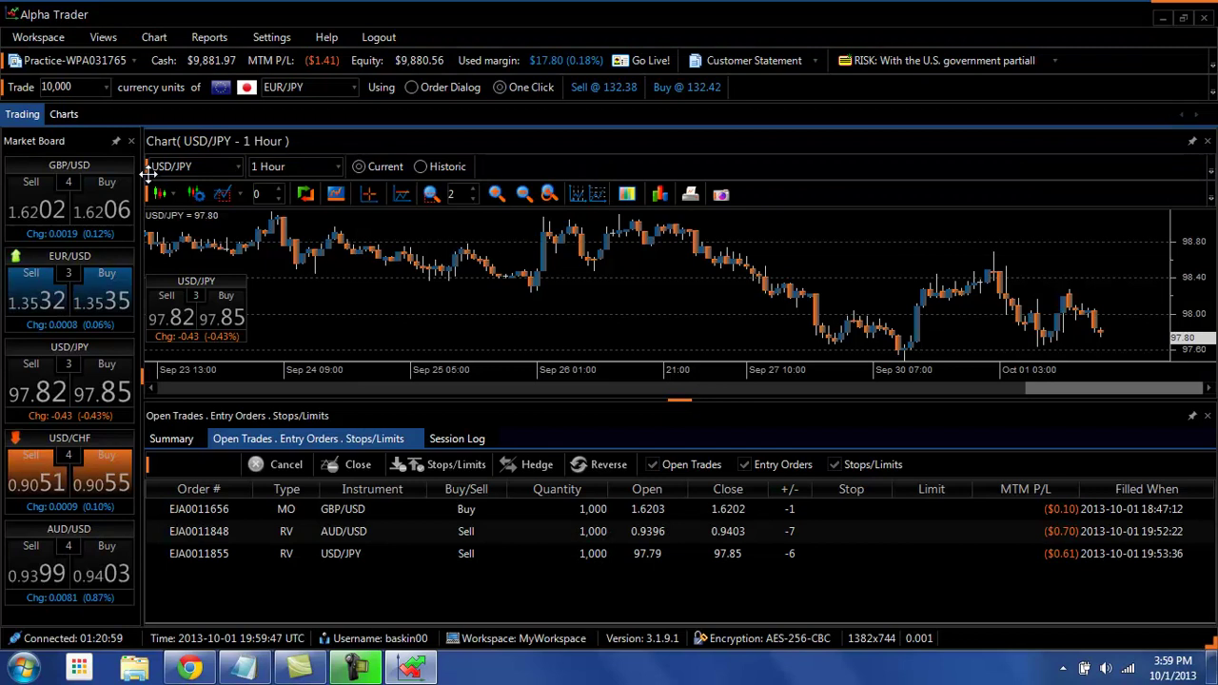
- In Workspace Configure, set Price Text Color to grey AAAAAA and save the changes
left_click(26, 38)
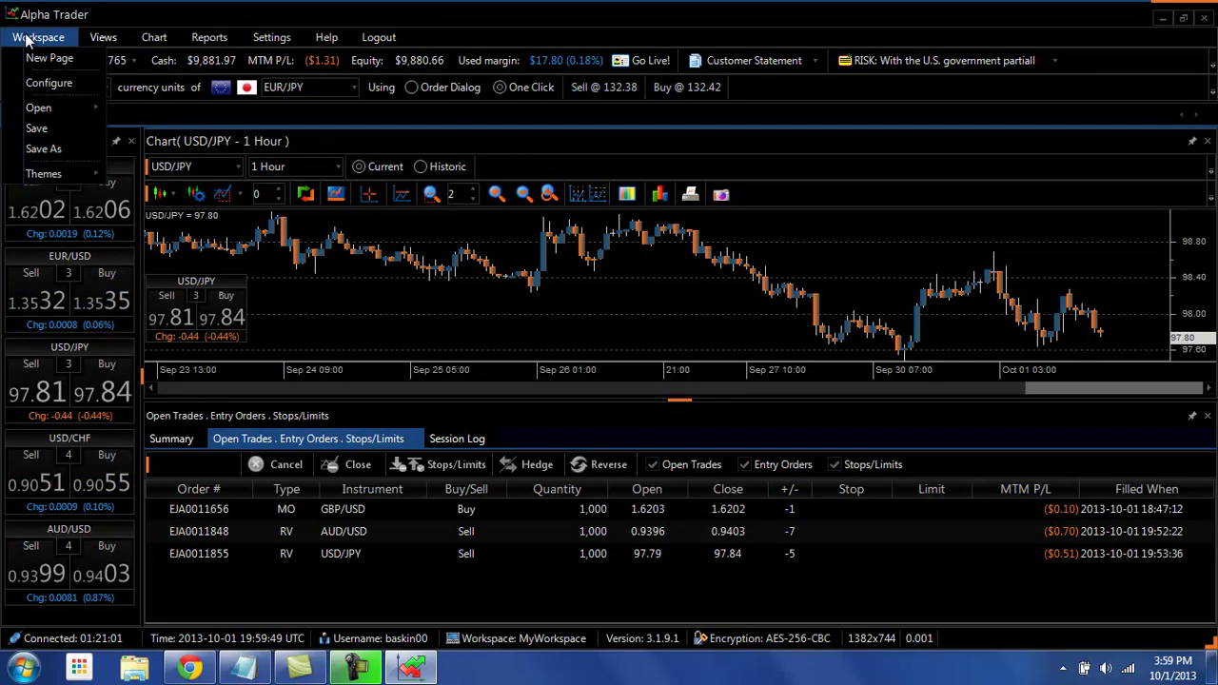
left_click(43, 84)
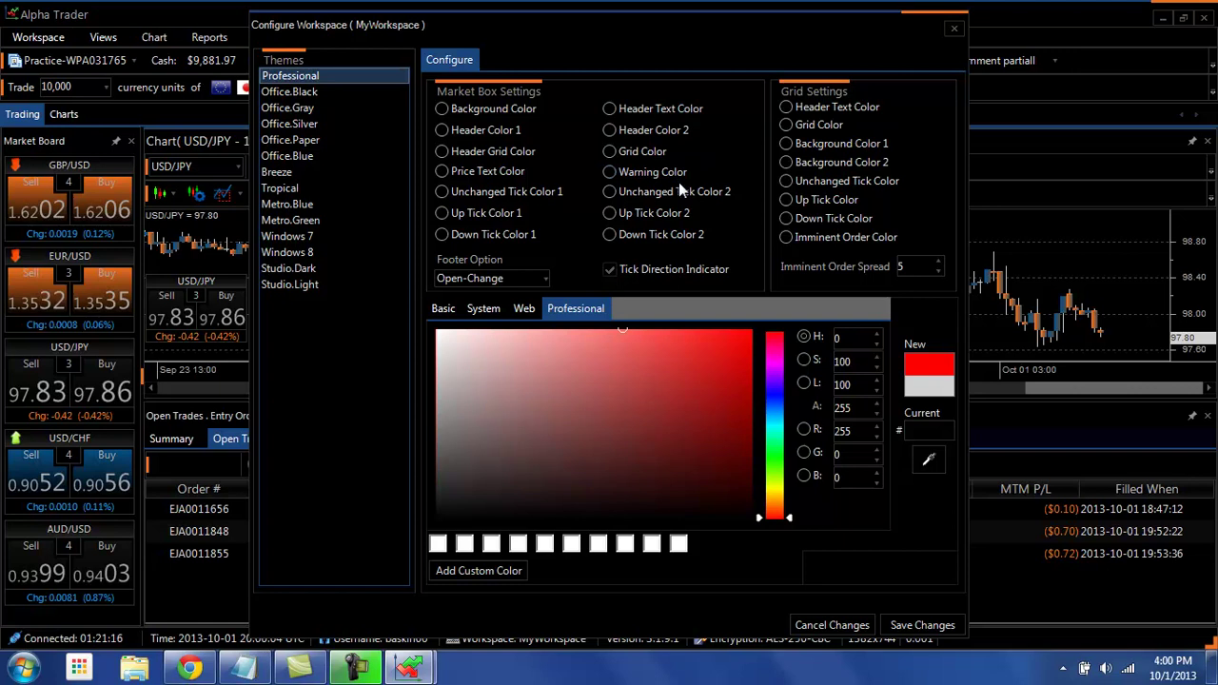
left_click(479, 173)
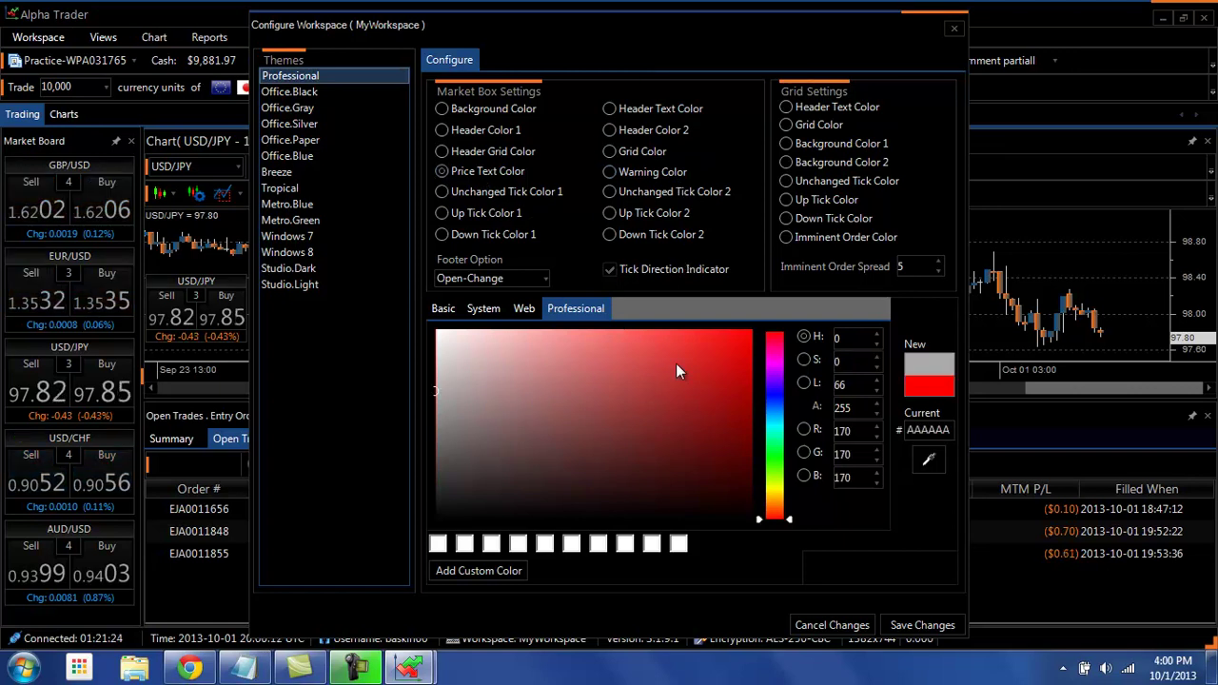
left_click(936, 625)
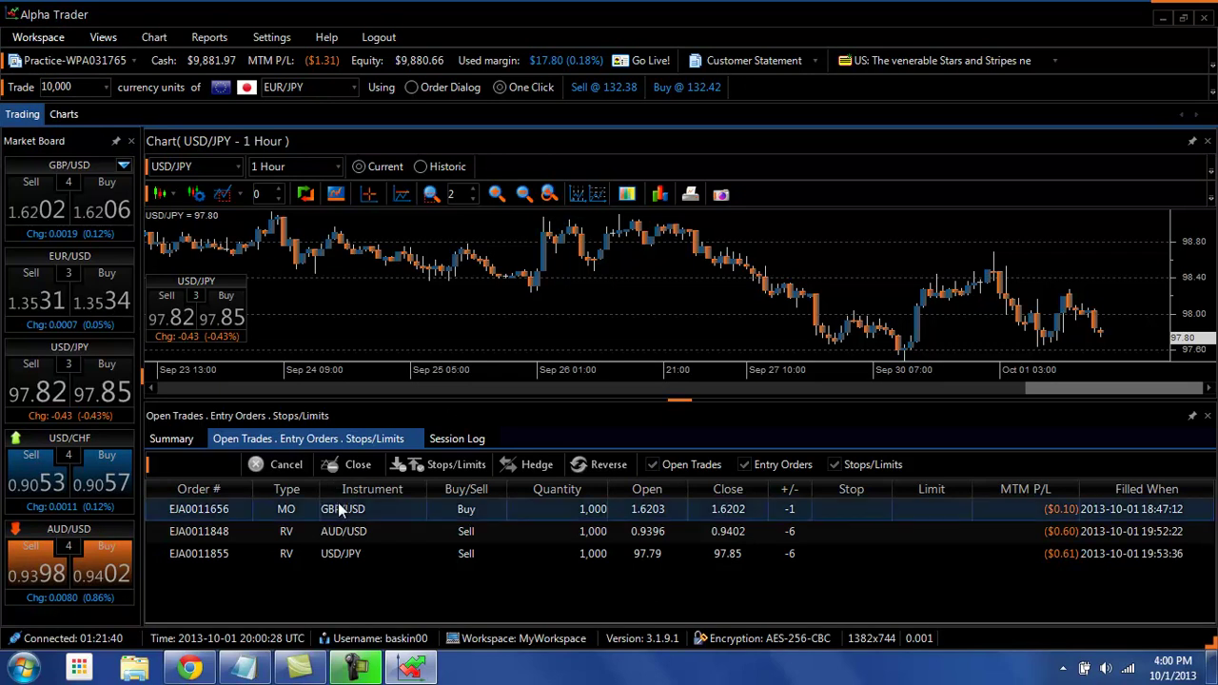
- From the Charts page, create a new workspace page named Chart2
left_click(64, 115)
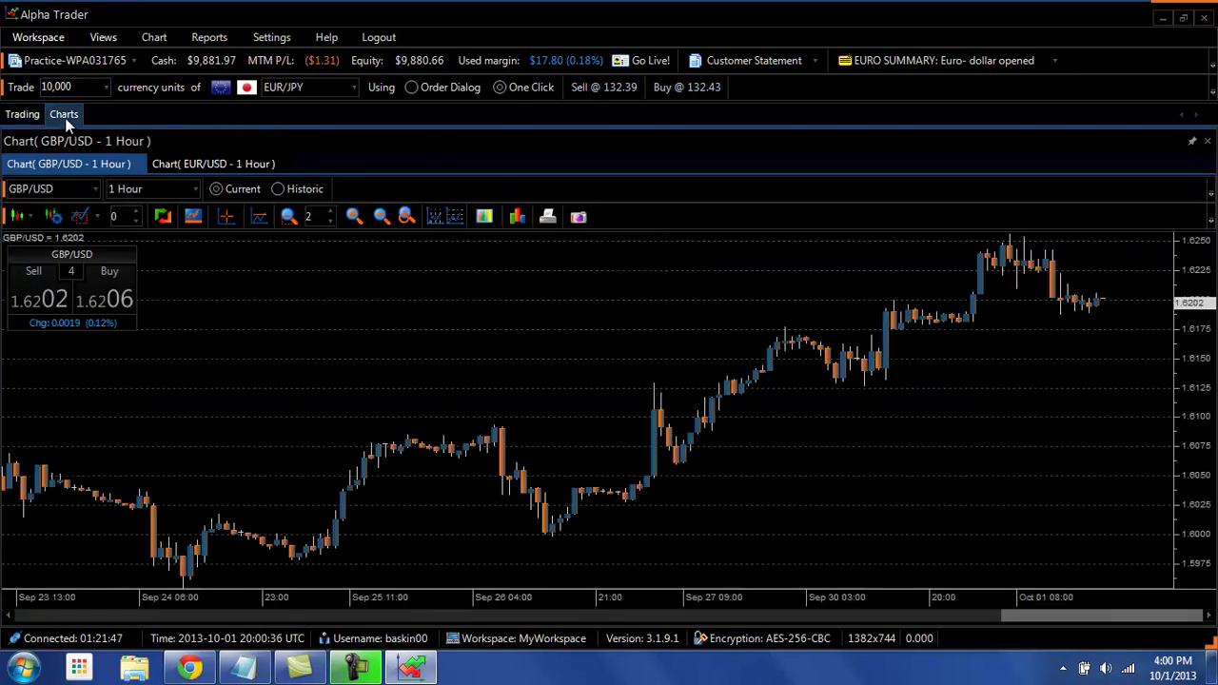
left_click(36, 41)
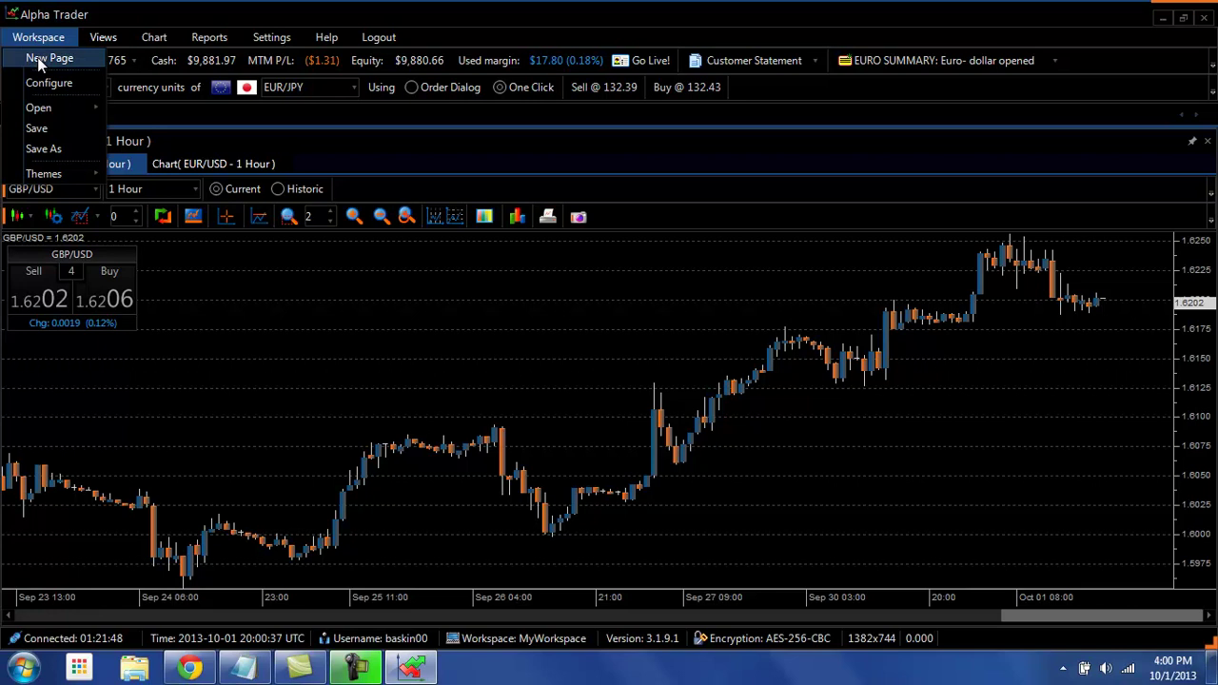
left_click(39, 61)
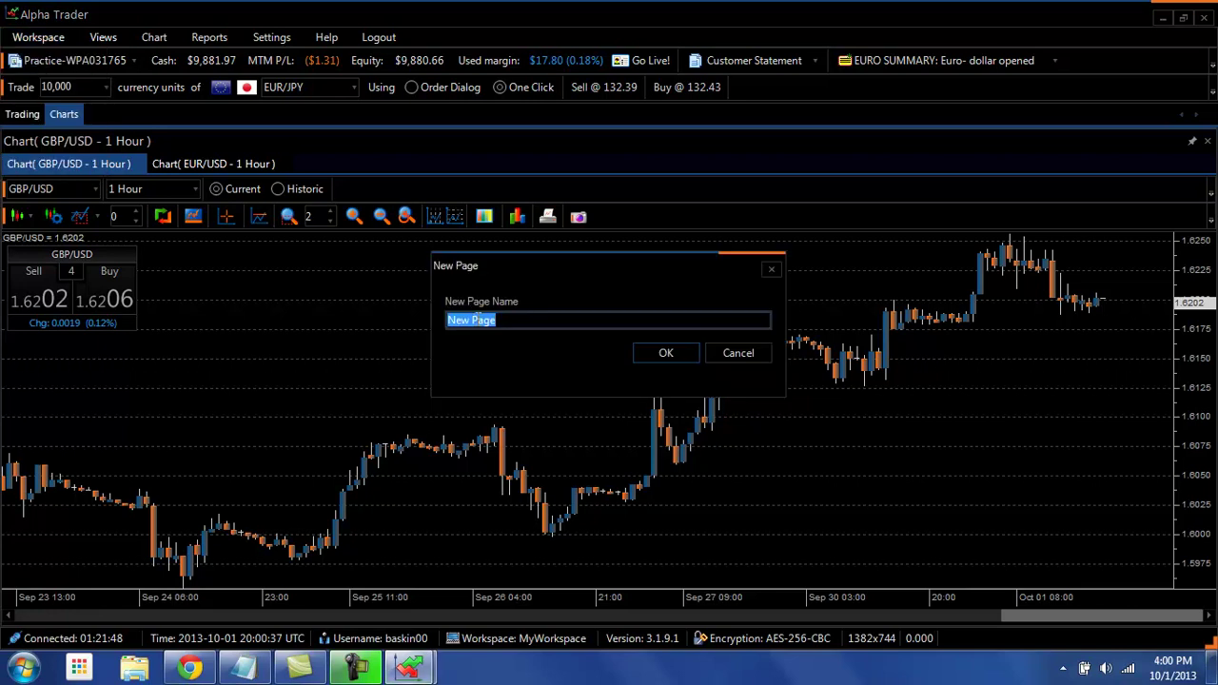
type("Chart")
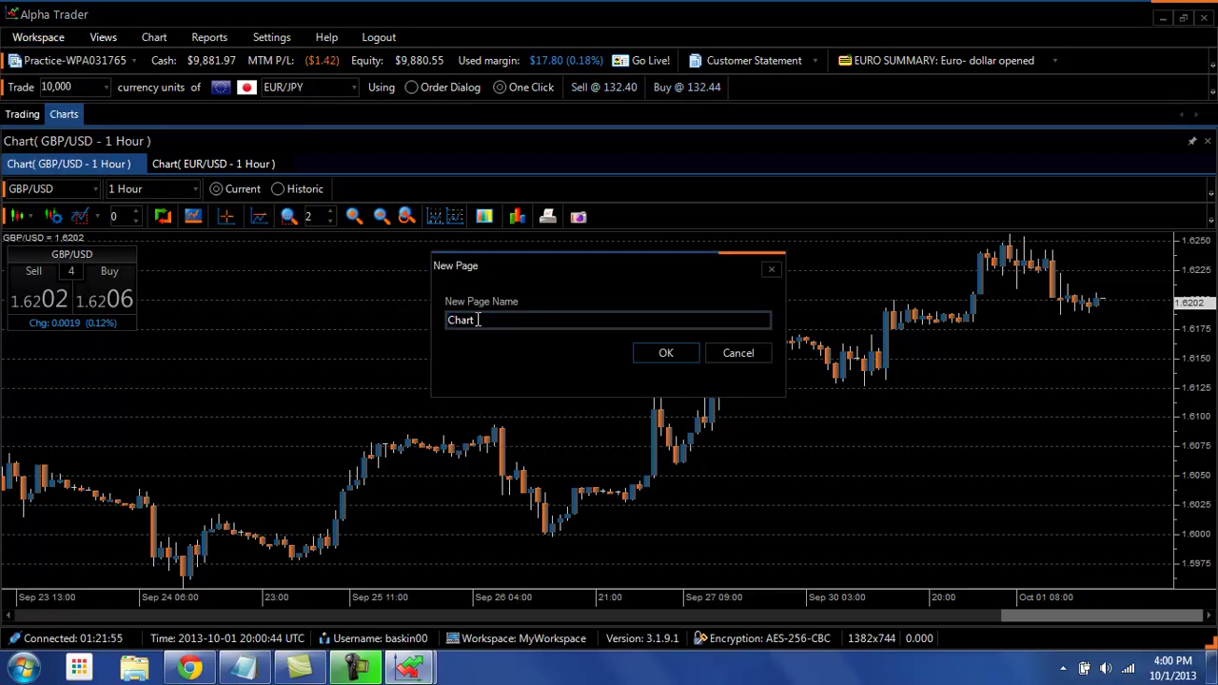
type("s")
key("BackSpace")
type("2")
left_click(665, 359)
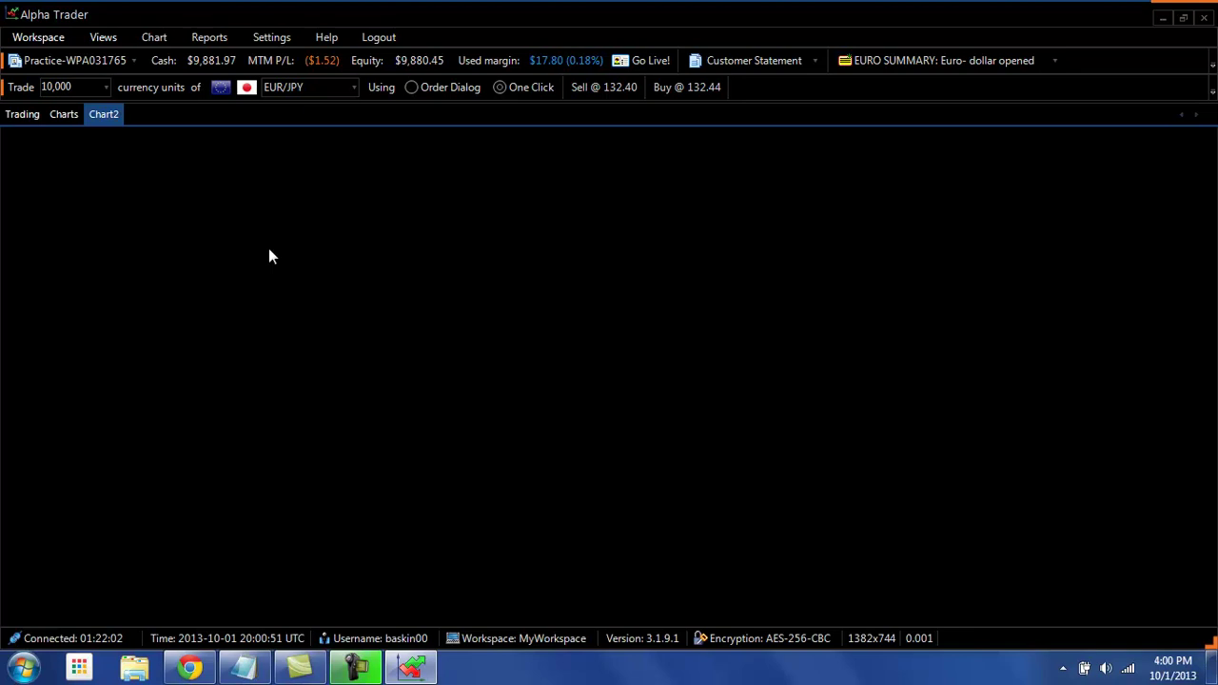
- Open a USD/CAD chart on Chart2 and maximize it to fill the page
left_click(147, 37)
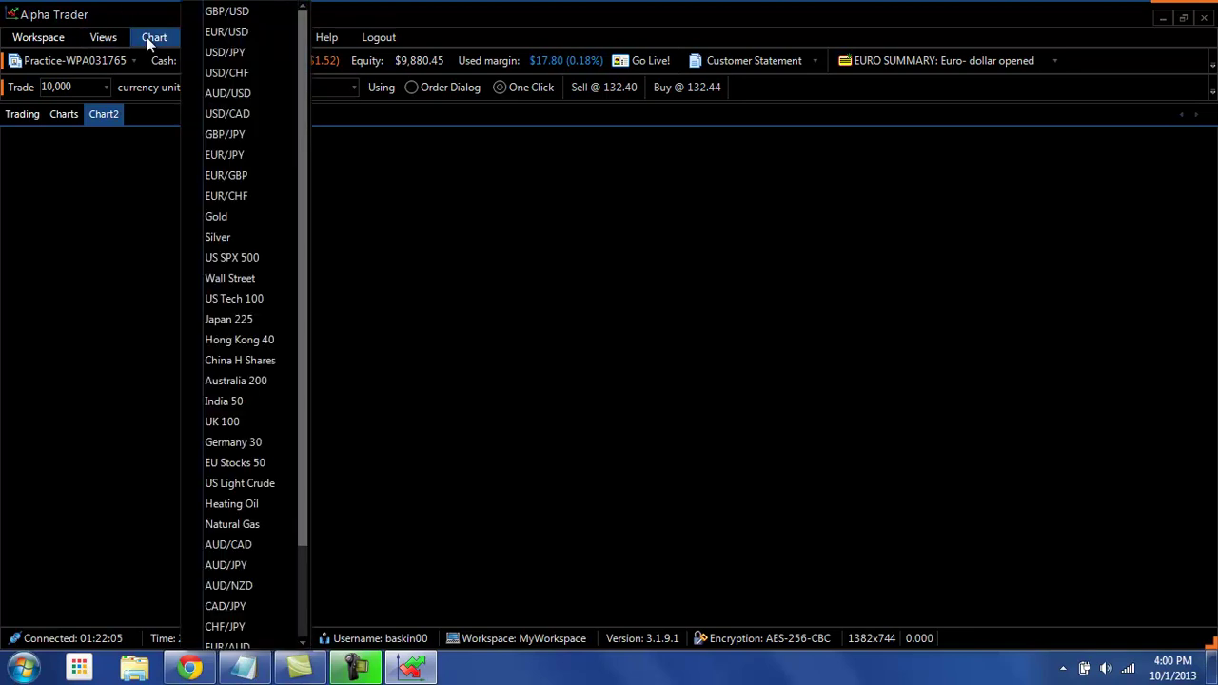
left_click(215, 110)
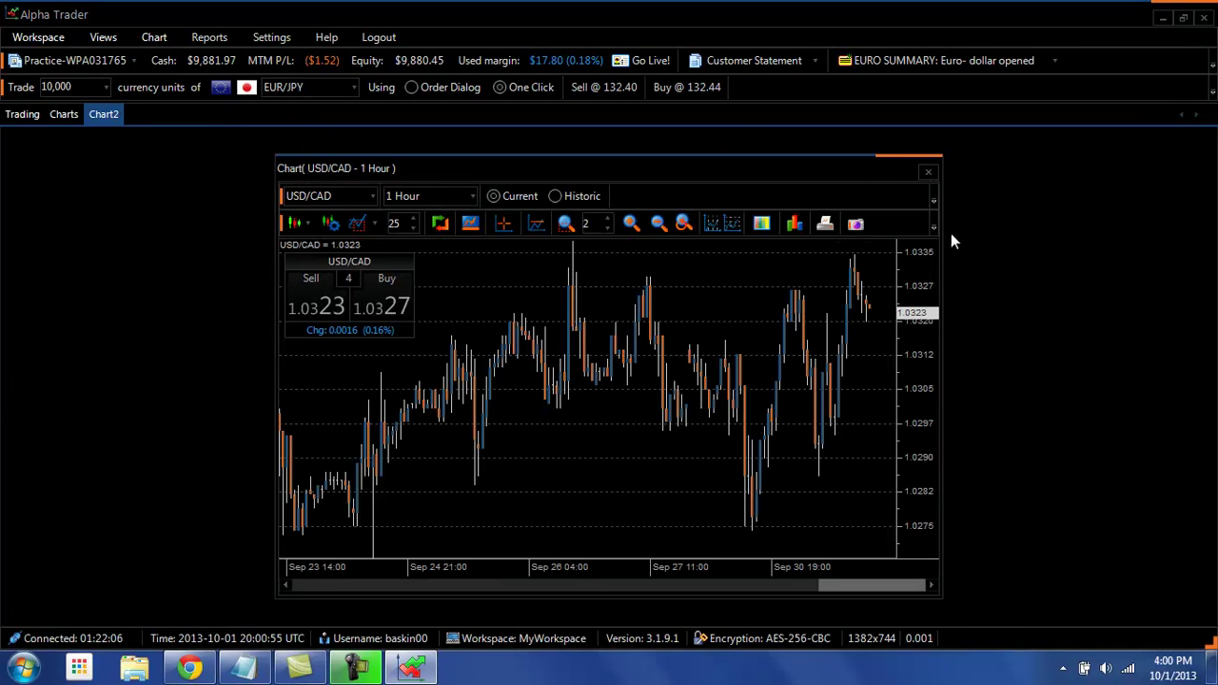
double_click(858, 174)
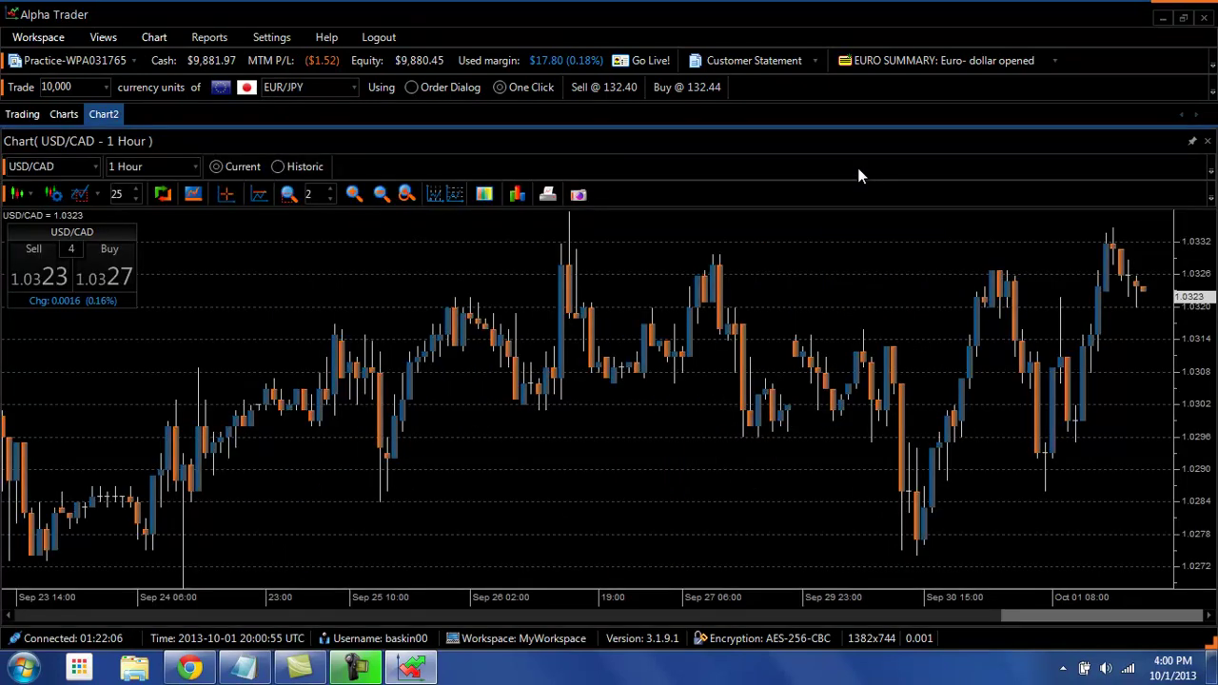
- On the Trading page, open the full EURO SUMMARY article from the news headlines
left_click(23, 114)
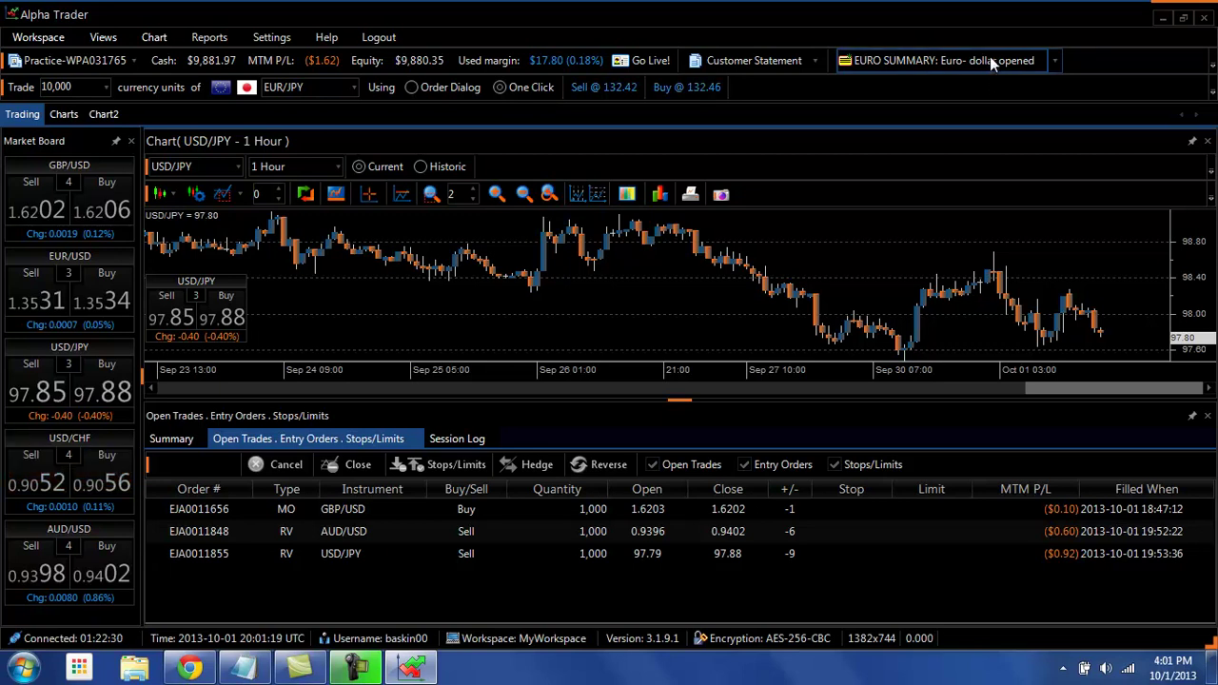
left_click(1056, 65)
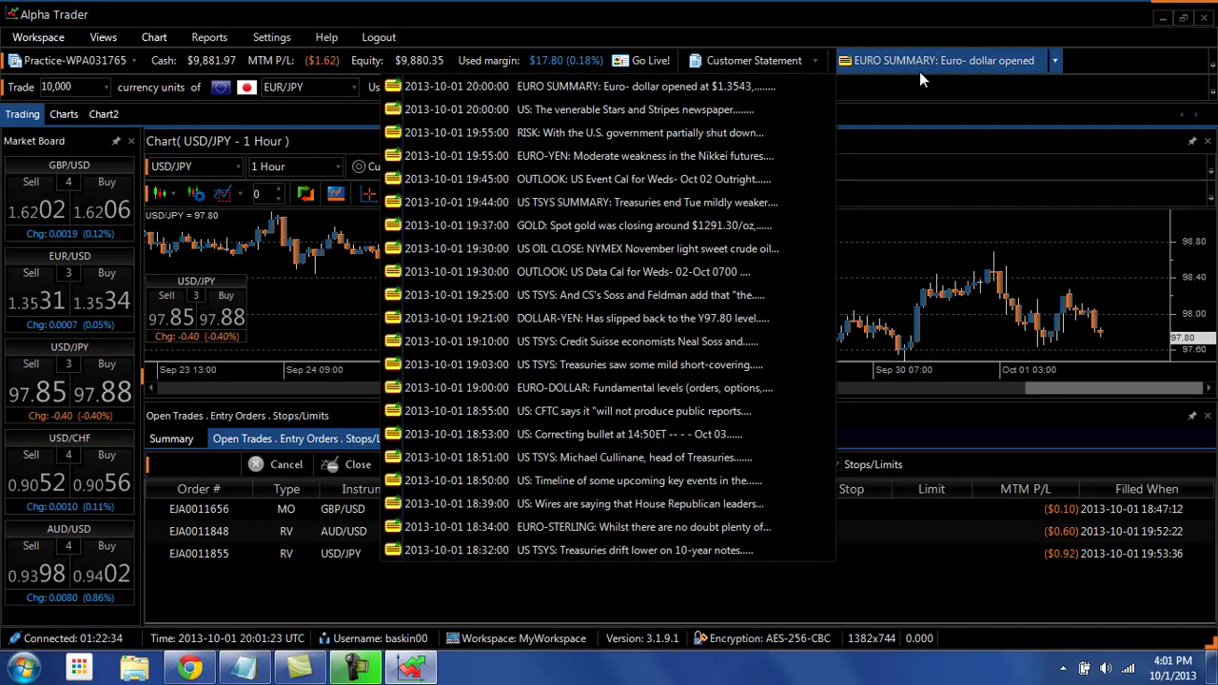
left_click(816, 82)
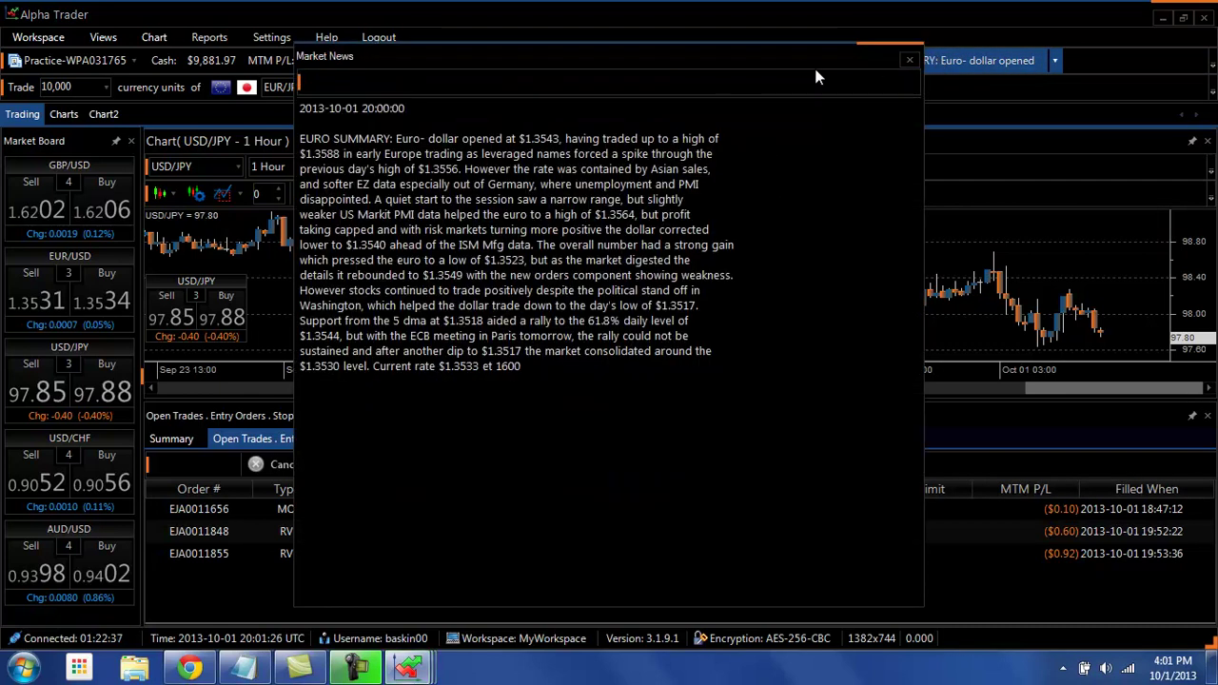
- Close the duplicate news window and move the article window lower down
left_click_drag(797, 52, 862, 184)
left_click(969, 176)
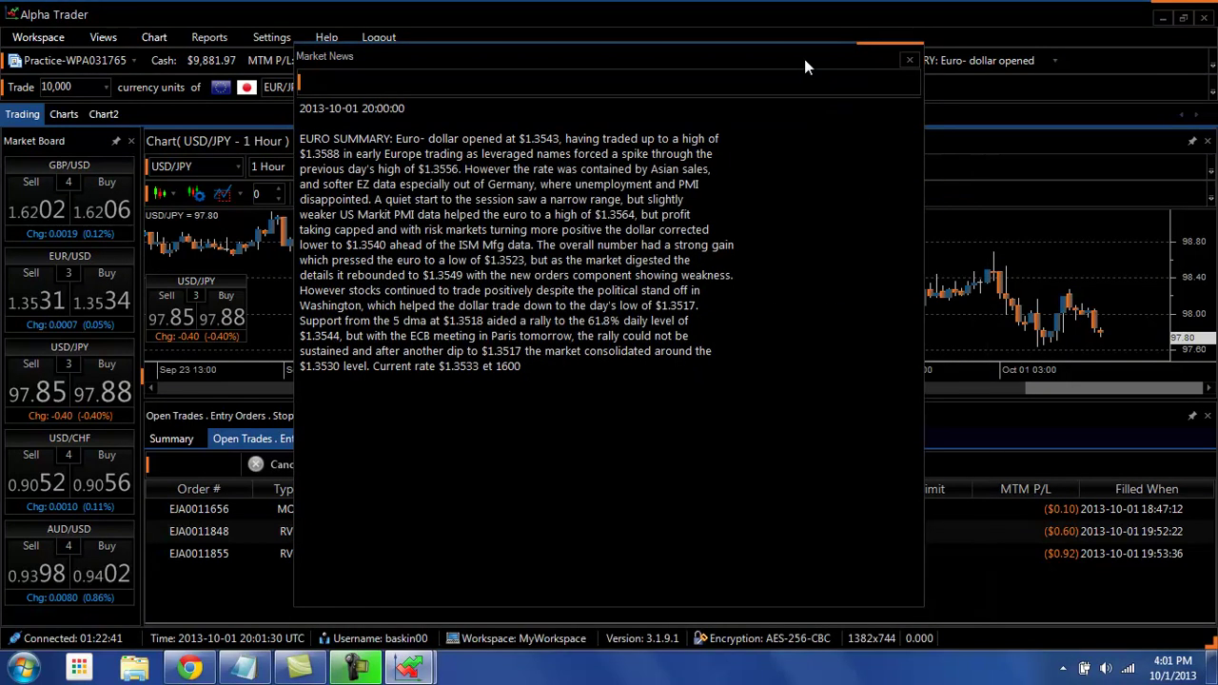
left_click_drag(798, 63, 1109, 52)
- Close the news article and dock the News panel into the bottom panel
left_click(1098, 71)
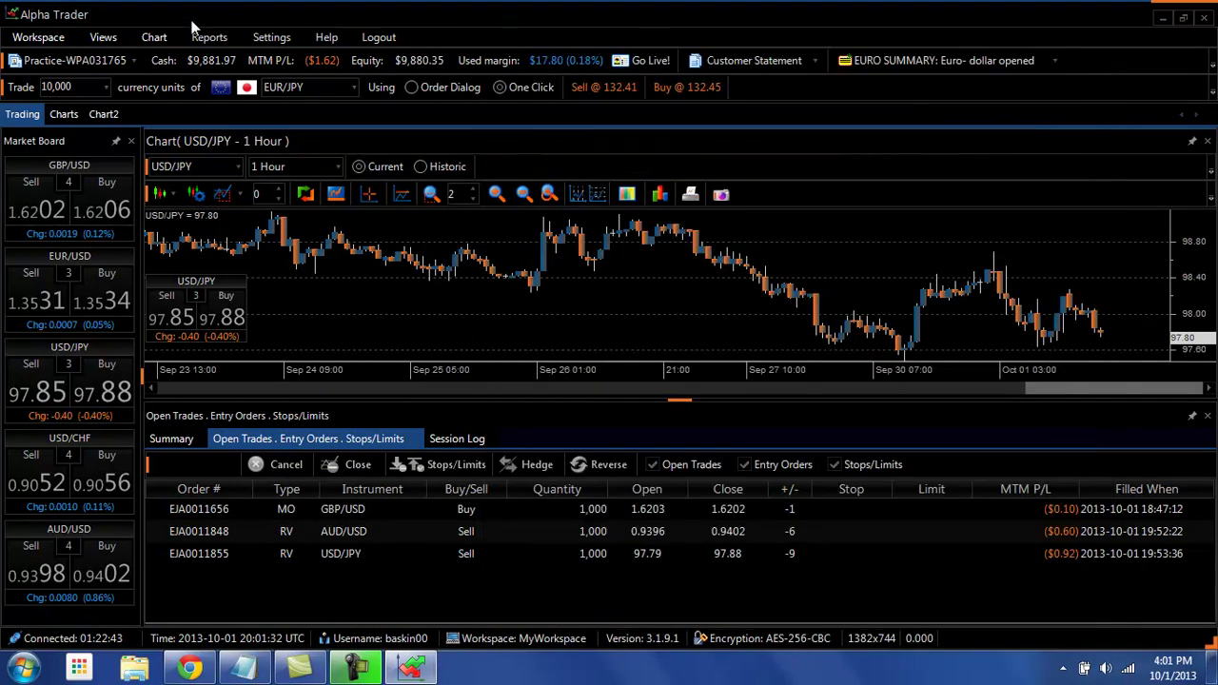
left_click(105, 38)
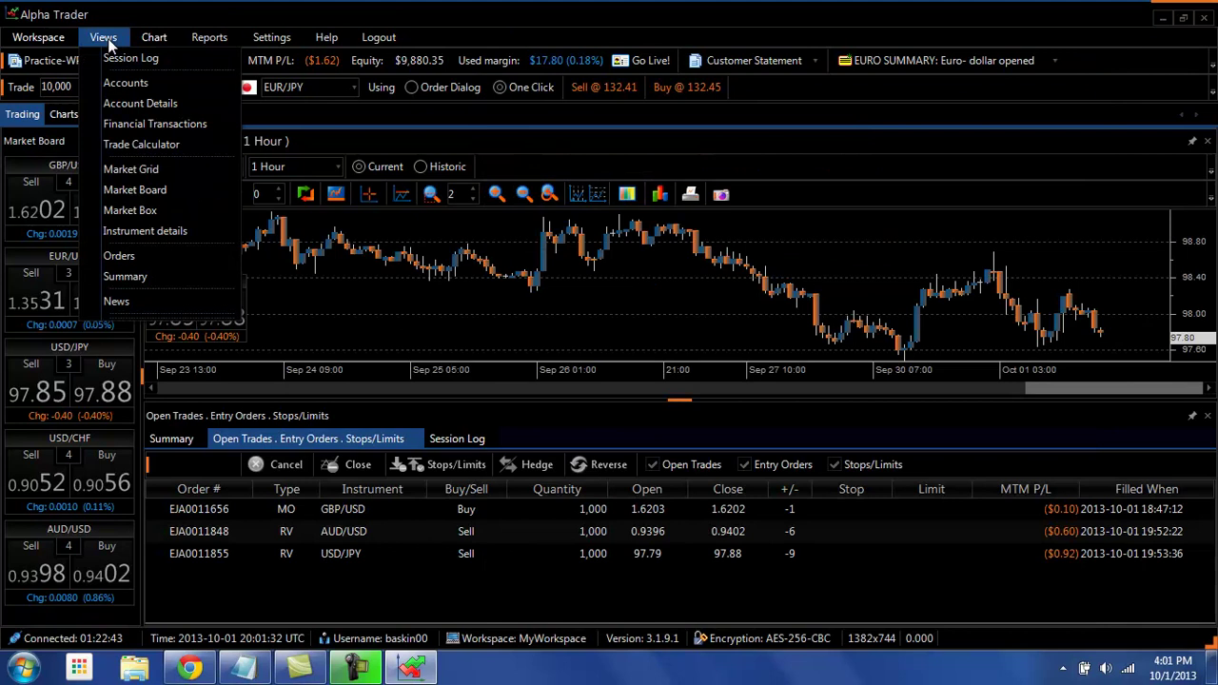
left_click(156, 301)
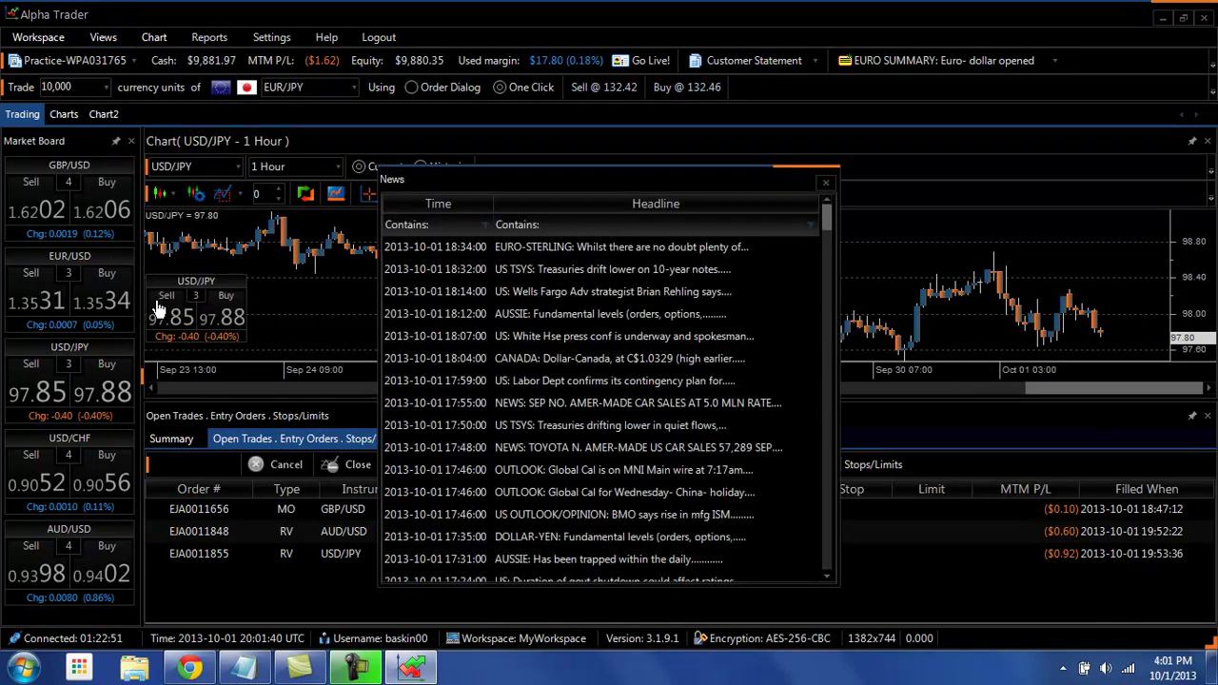
left_click_drag(679, 178, 667, 503)
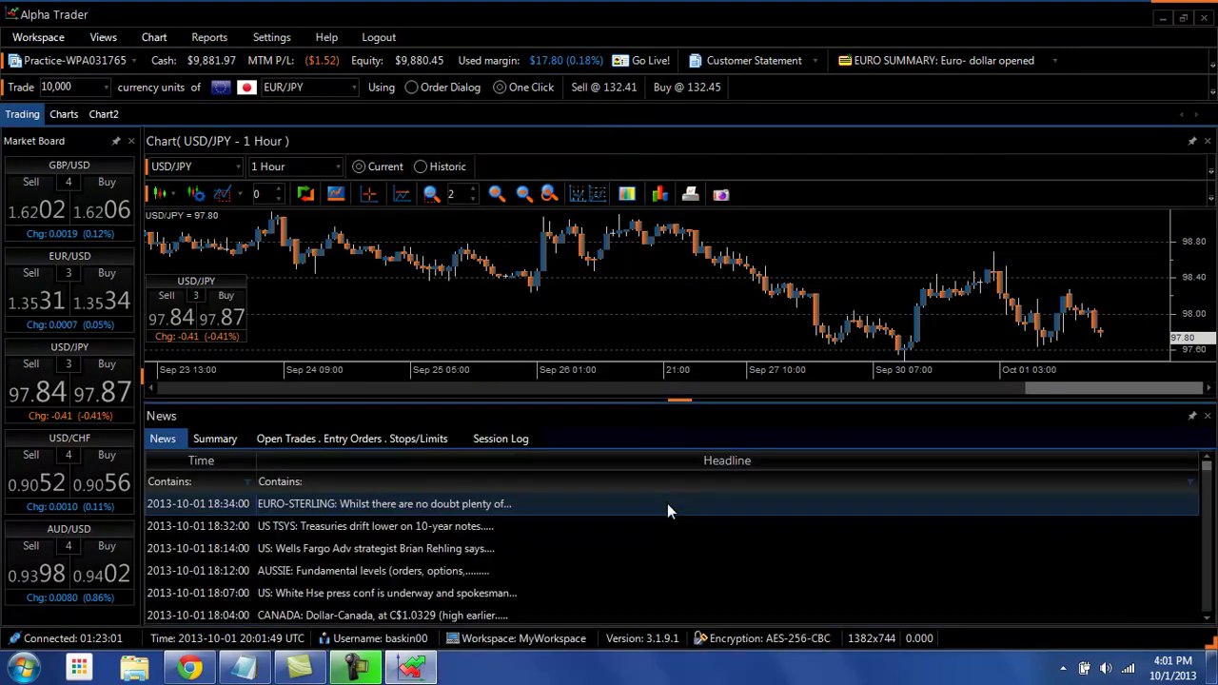
left_click_drag(162, 439, 670, 503)
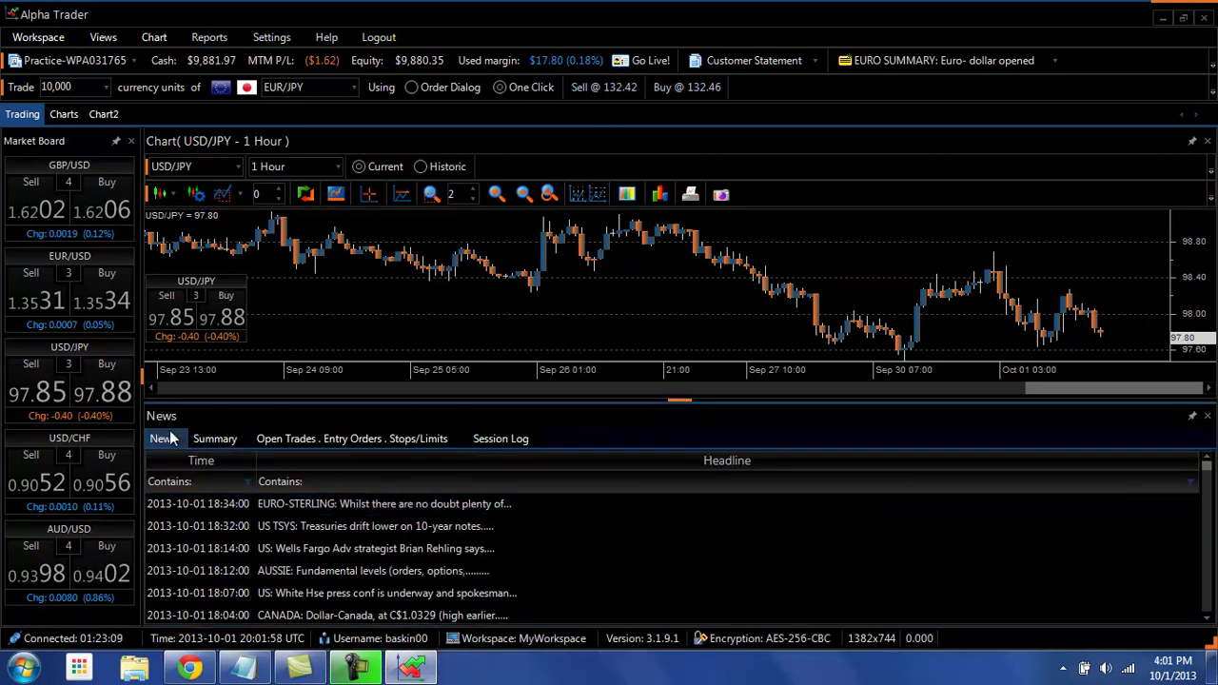
- Review the Summary and Open Trades tabs, then return to the News headlines
left_click(217, 440)
left_click(296, 443)
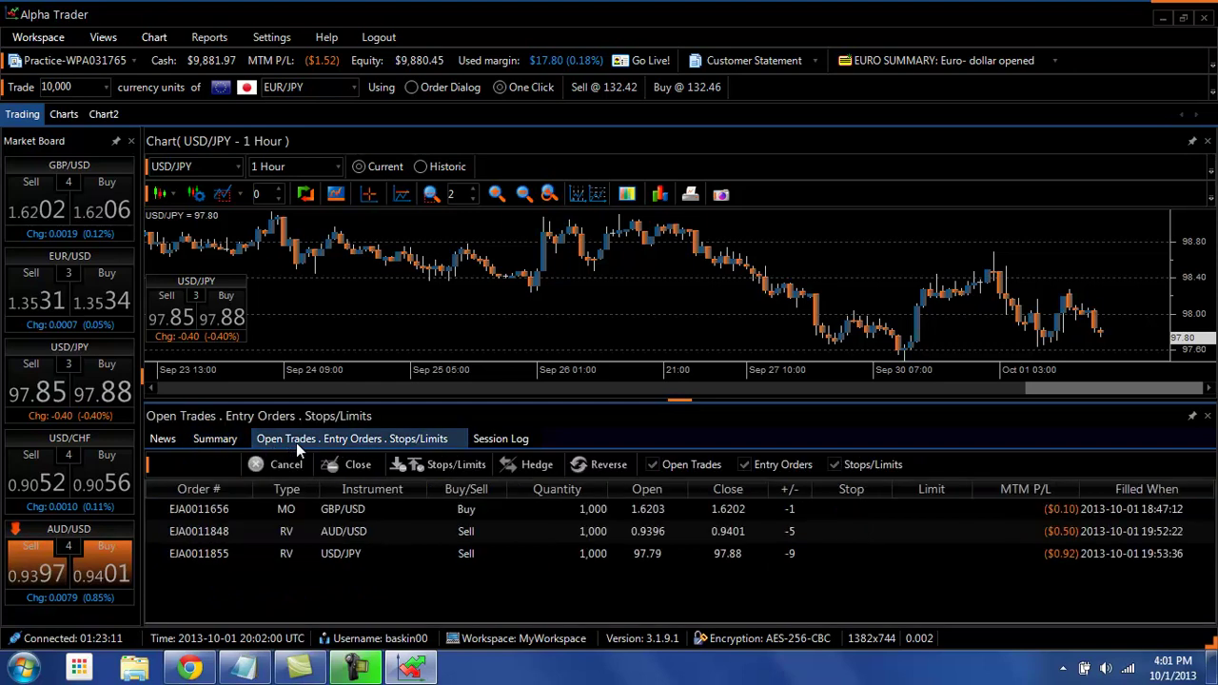
left_click(215, 439)
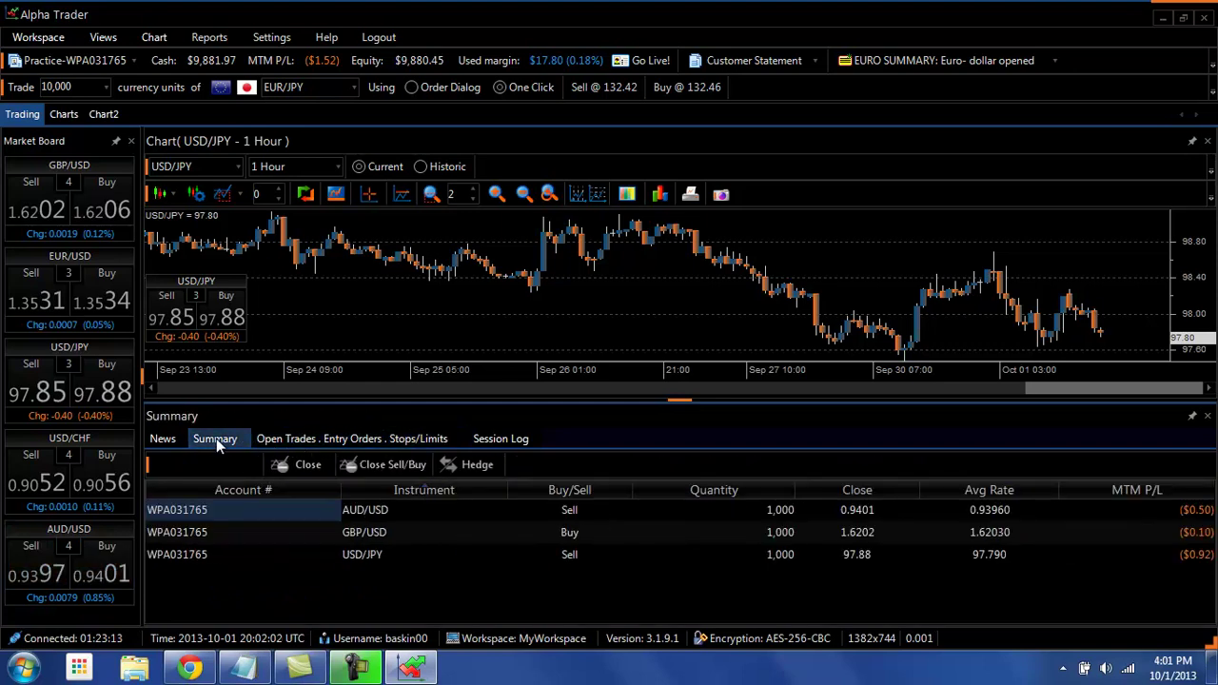
left_click(162, 439)
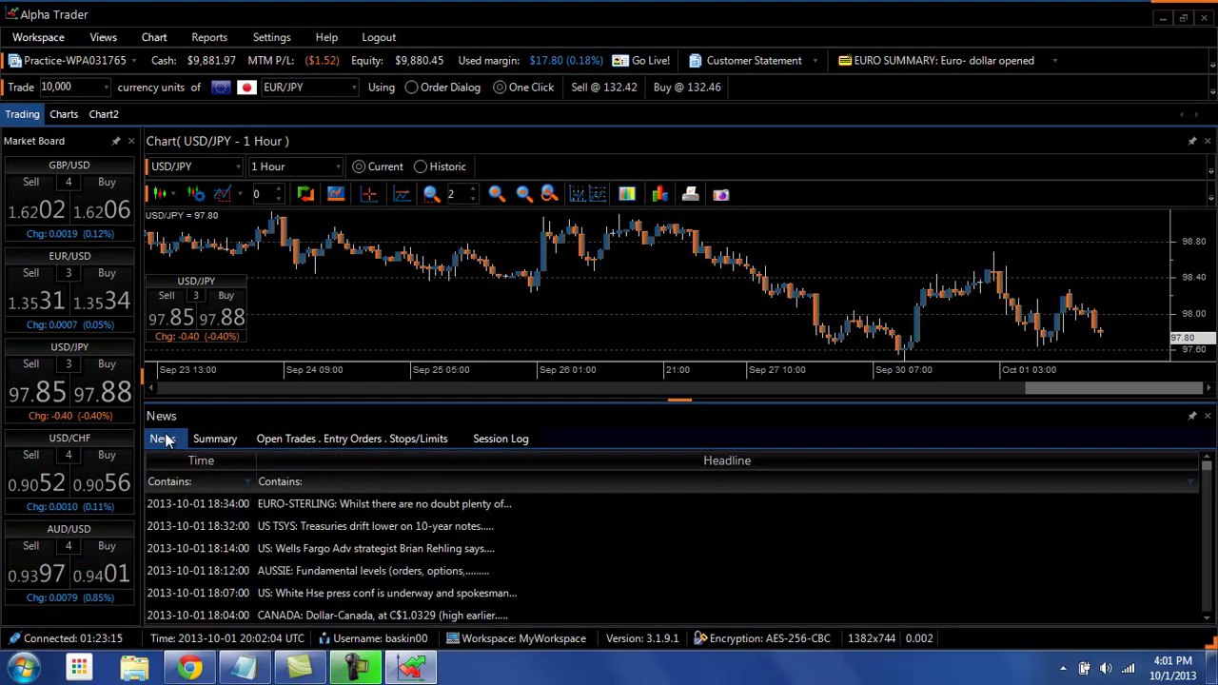
- Move the News headlines into the chart panel, then float and dock them right of the USD/JPY chart
left_click_drag(166, 438, 668, 251)
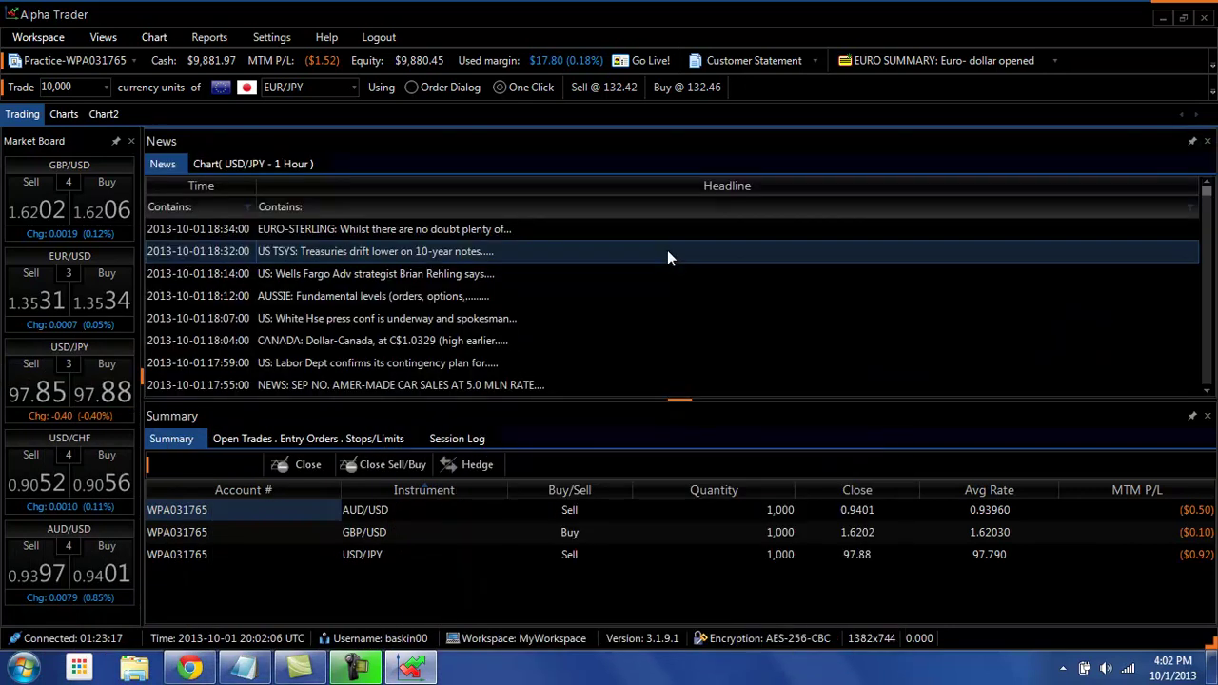
left_click(247, 163)
left_click(160, 165)
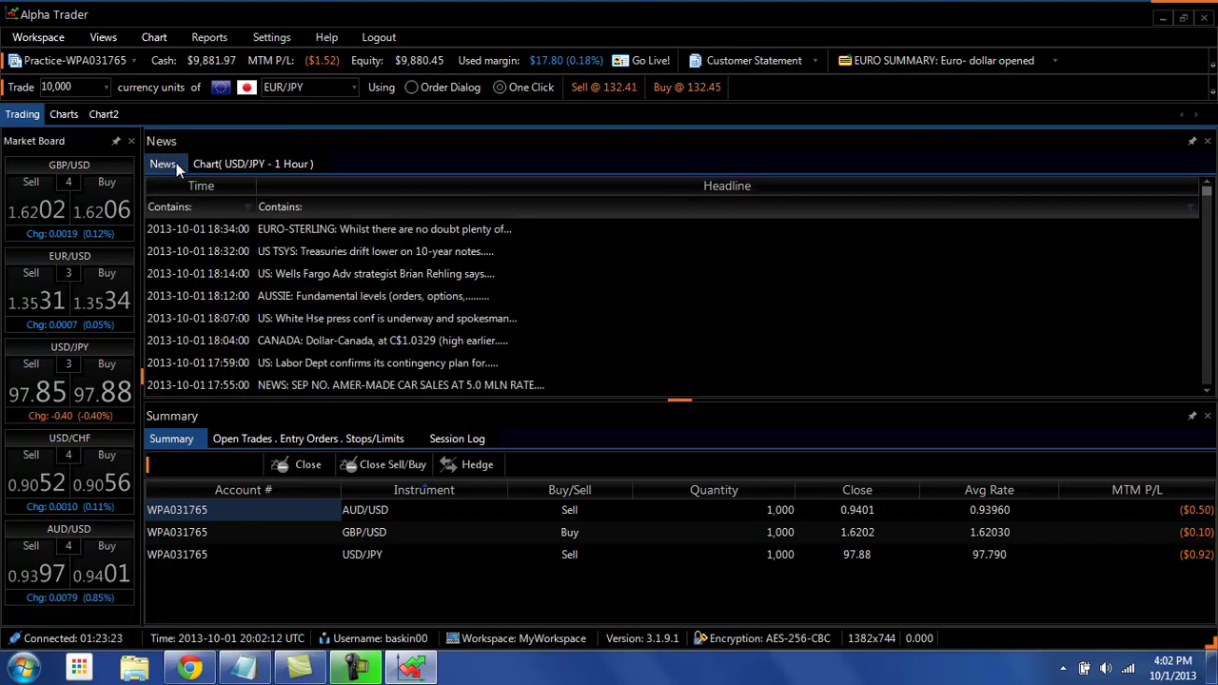
left_click(271, 163)
left_click(168, 164)
left_click(229, 164)
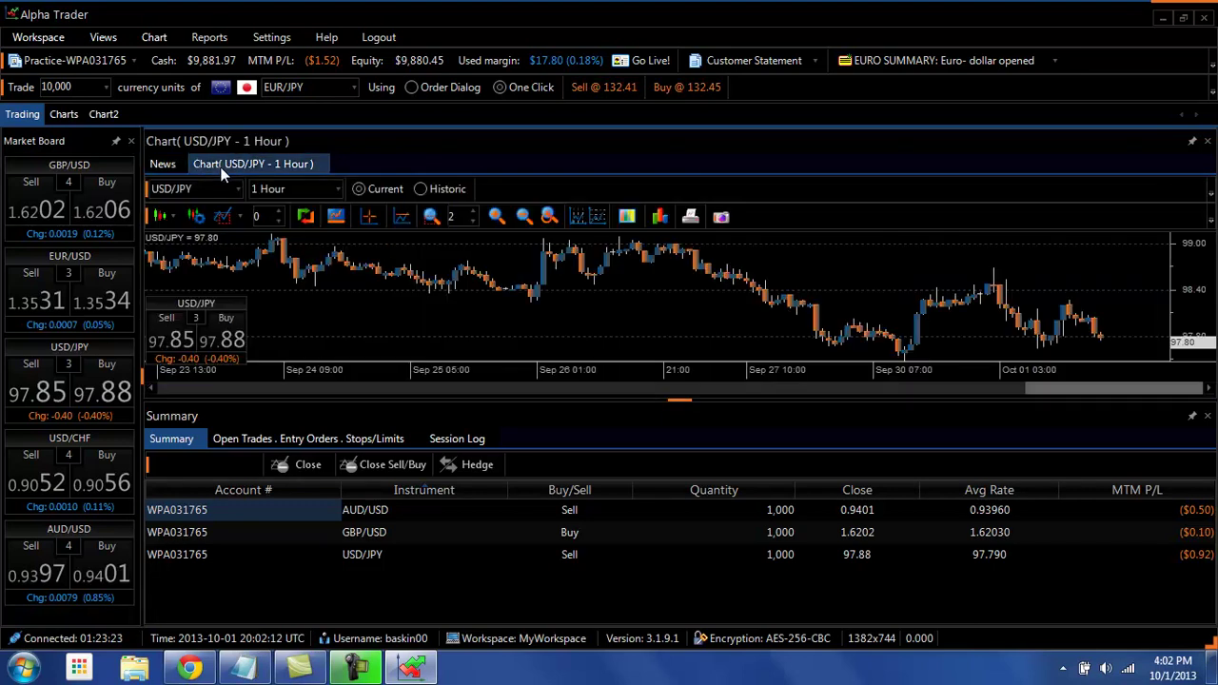
double_click(164, 165)
left_click_drag(269, 186, 697, 255)
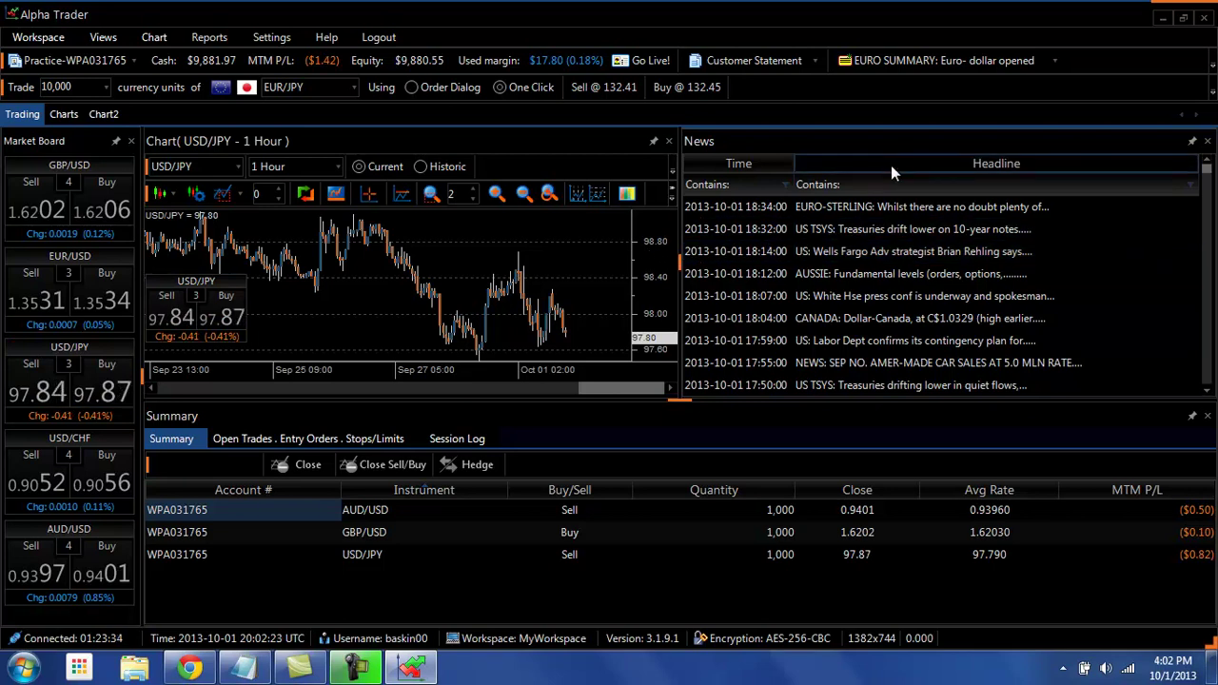
- Float the News panel into its own window and close it
double_click(879, 133)
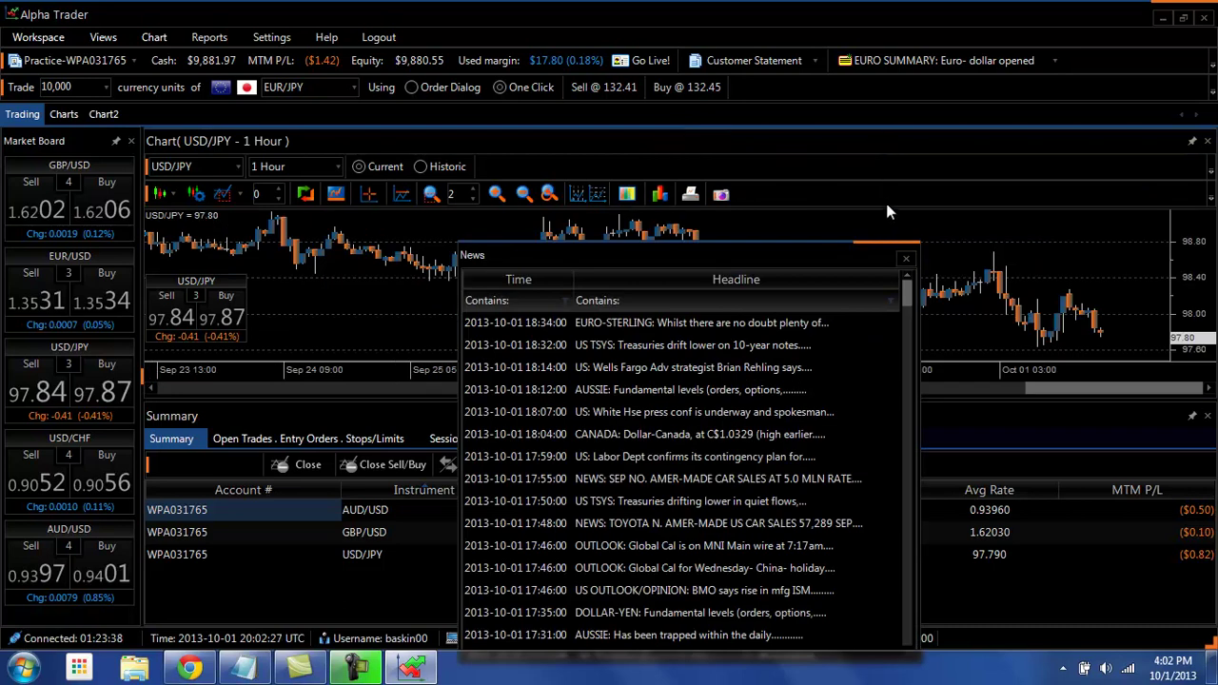
left_click(904, 258)
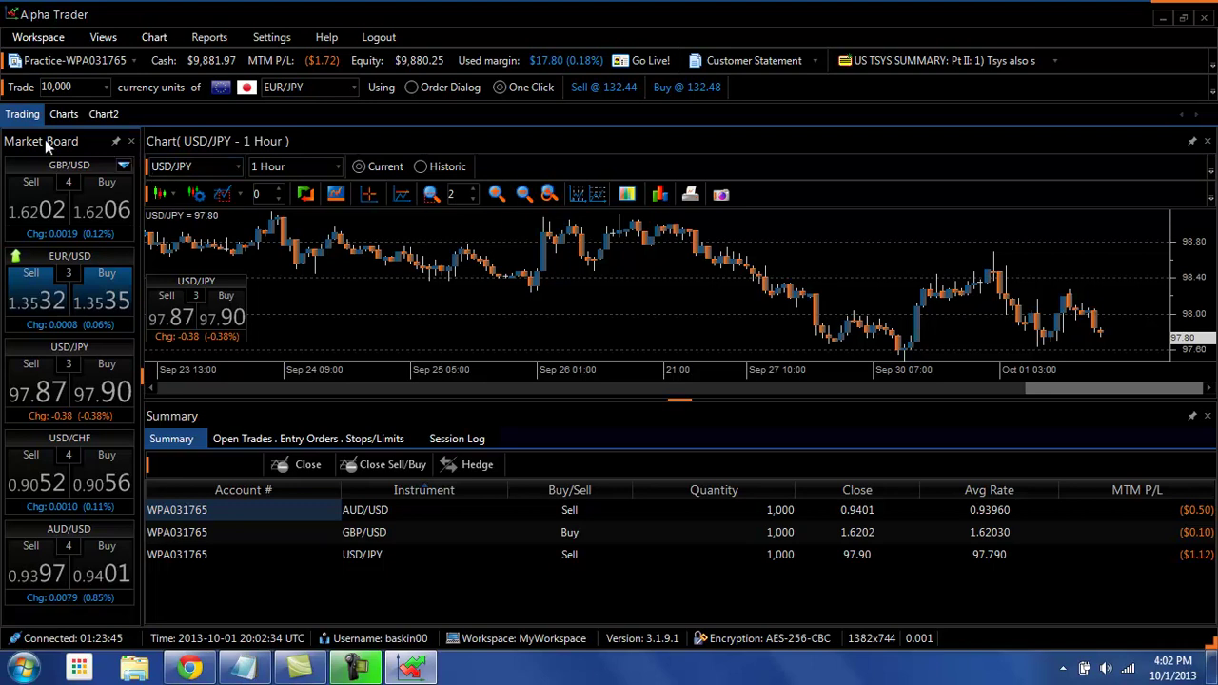
- Dock the Market Grid as a tab beside Market Board, widen the left pane, and show Market Board
left_click(103, 37)
left_click(162, 168)
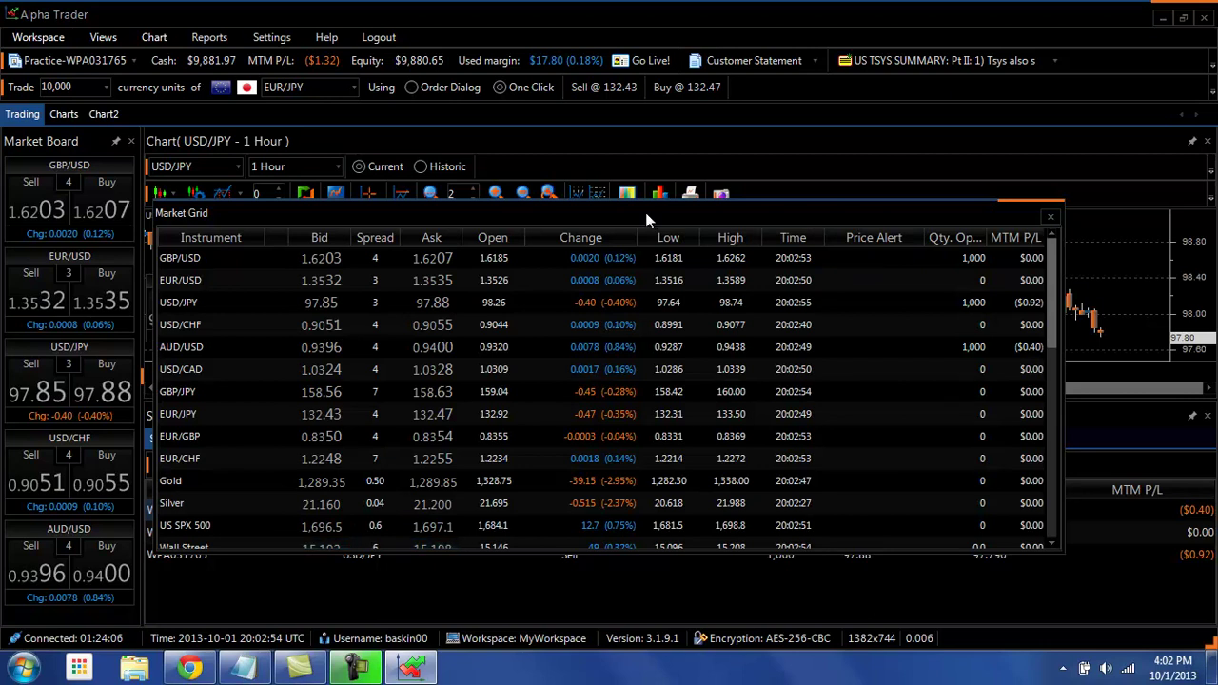
left_click_drag(645, 215, 60, 366)
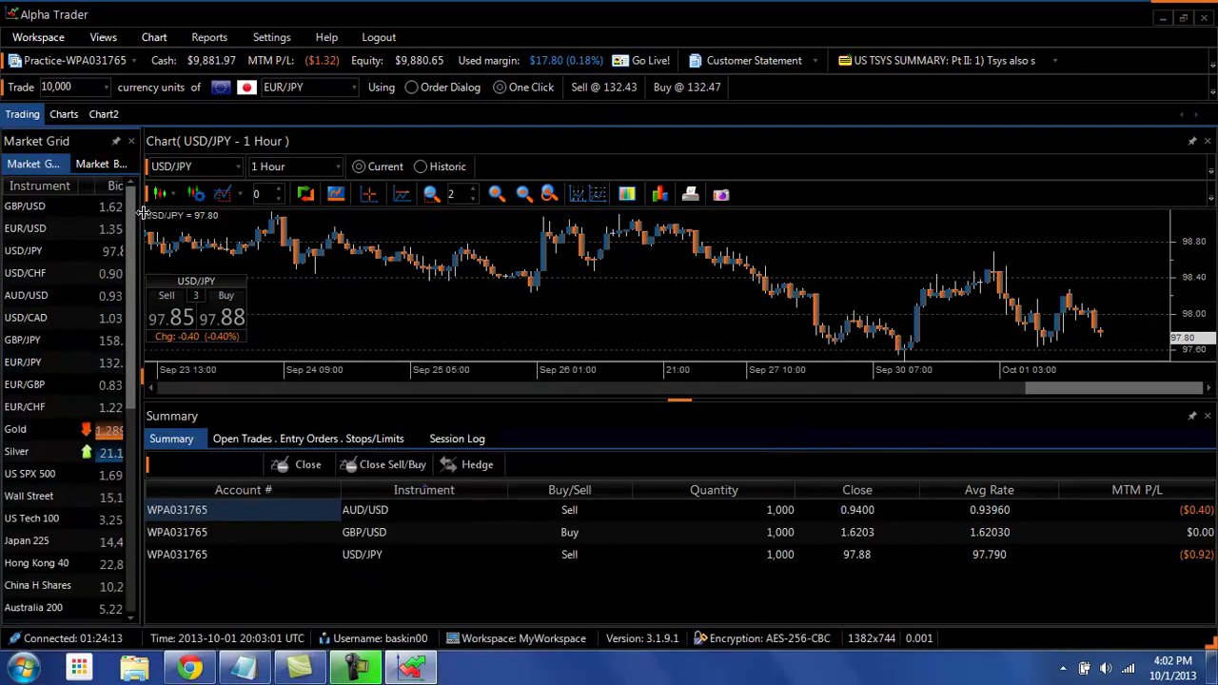
left_click_drag(147, 212, 187, 212)
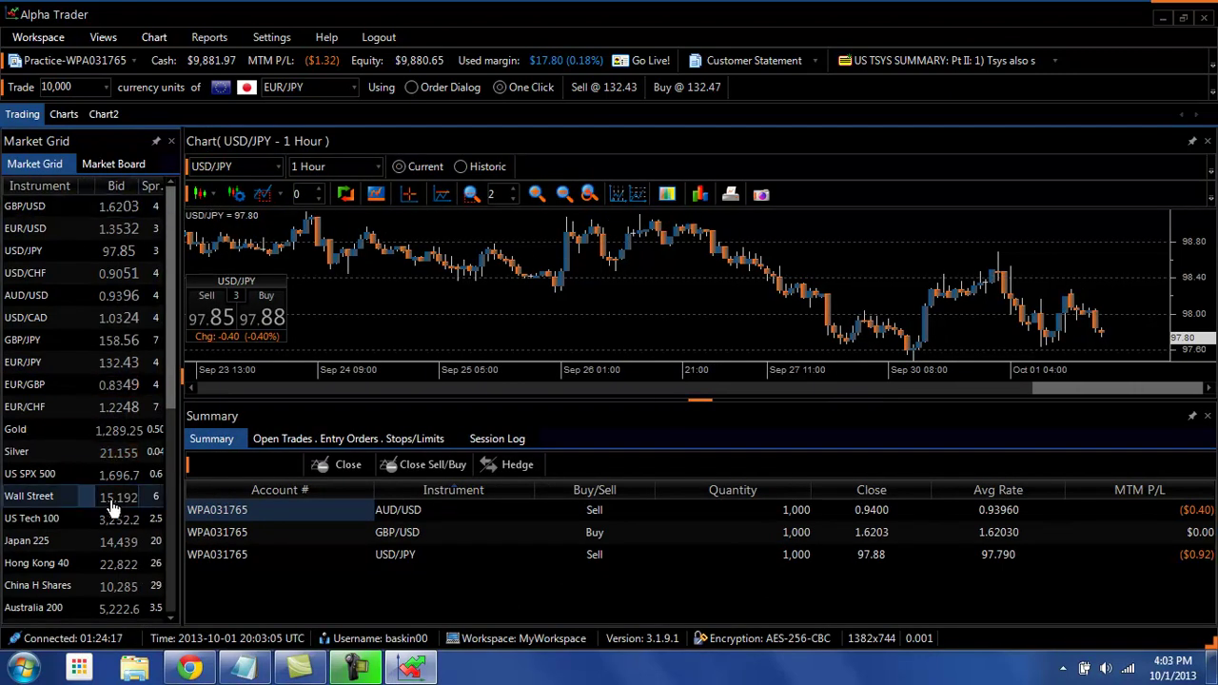
left_click(111, 165)
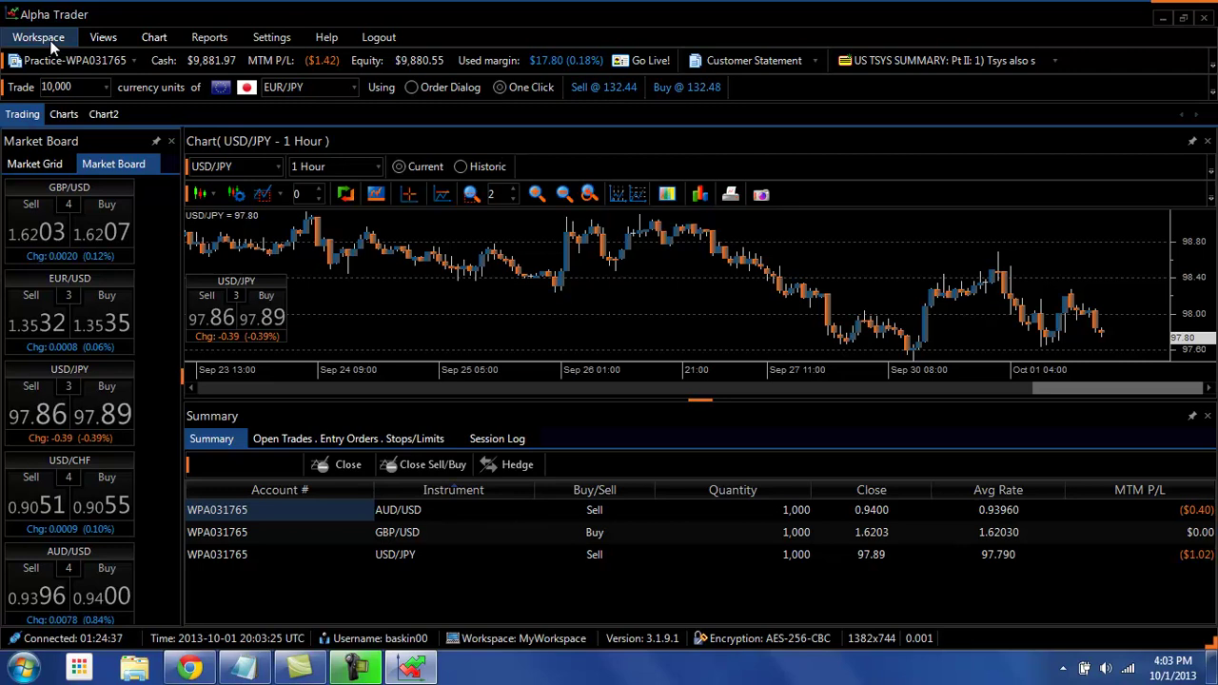
- Load the default workspace layout and maximize the Alpha Trader window
left_click(43, 39)
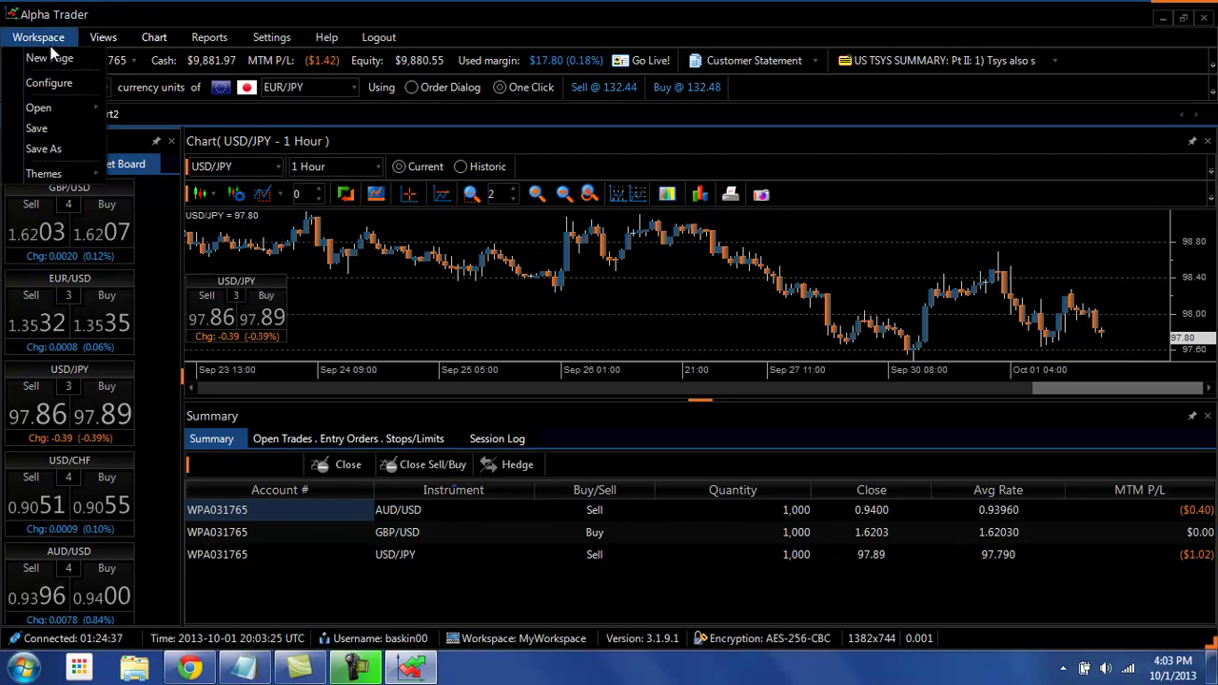
mouse_move(55, 174)
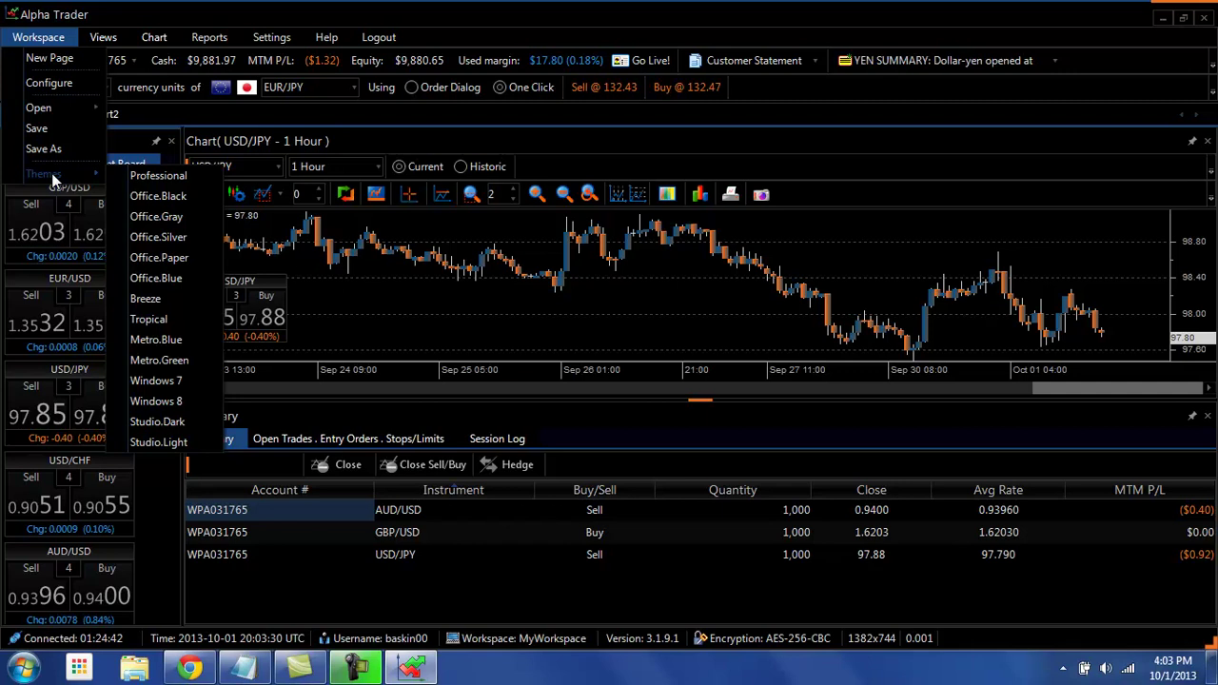
mouse_move(74, 111)
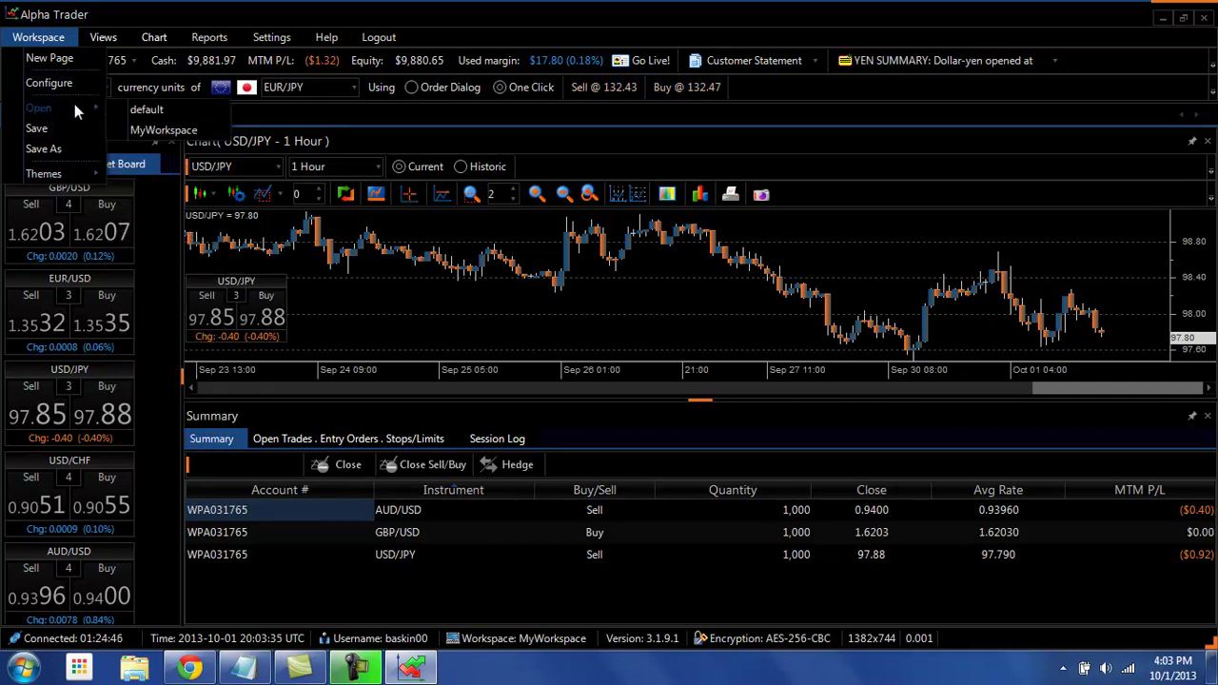
left_click(145, 111)
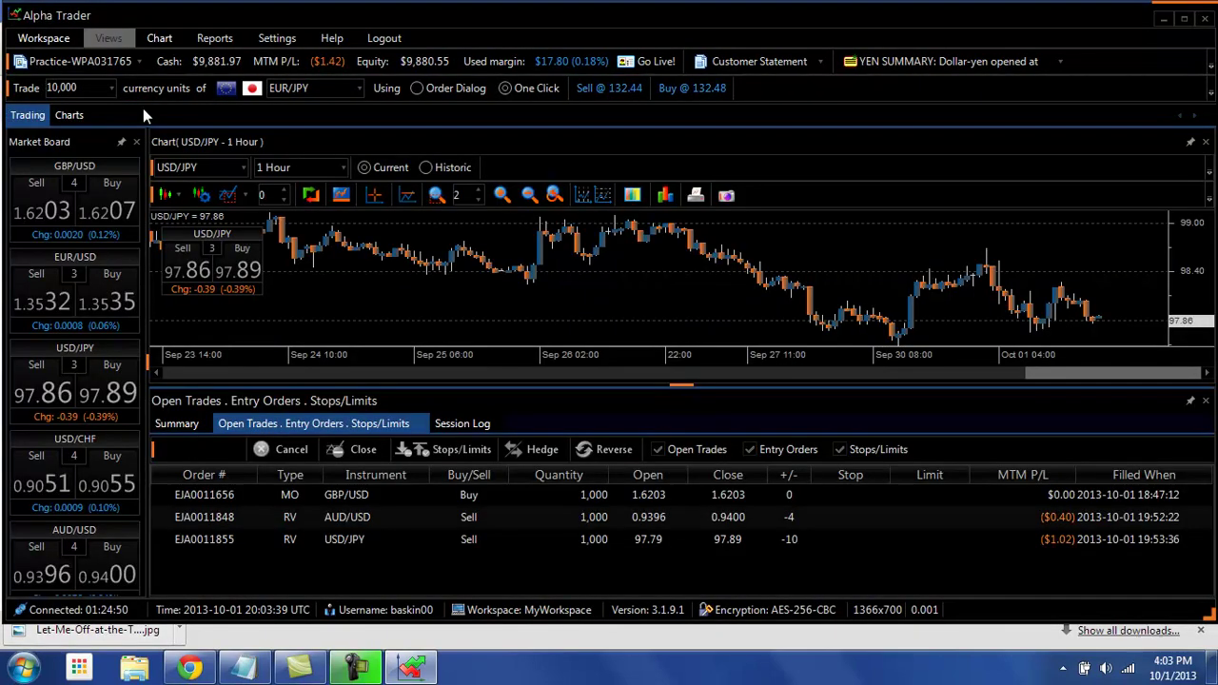
left_click(1185, 24)
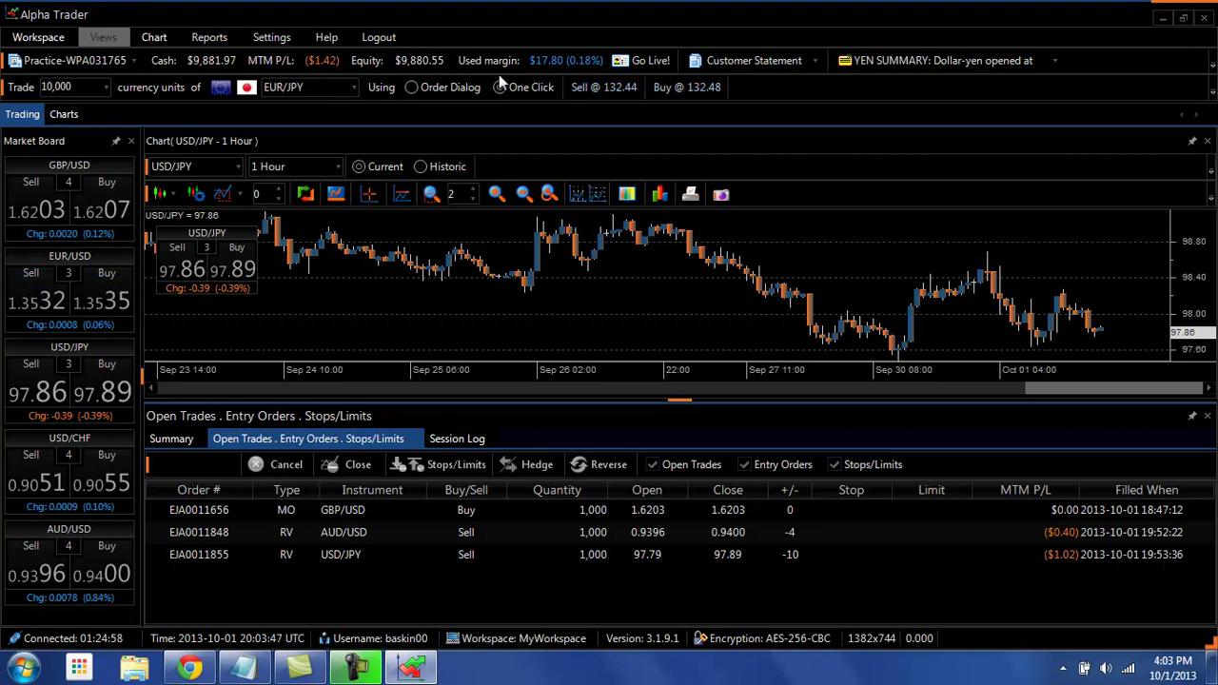
- Use Workspace Save As to create a workspace named Template1
left_click(40, 38)
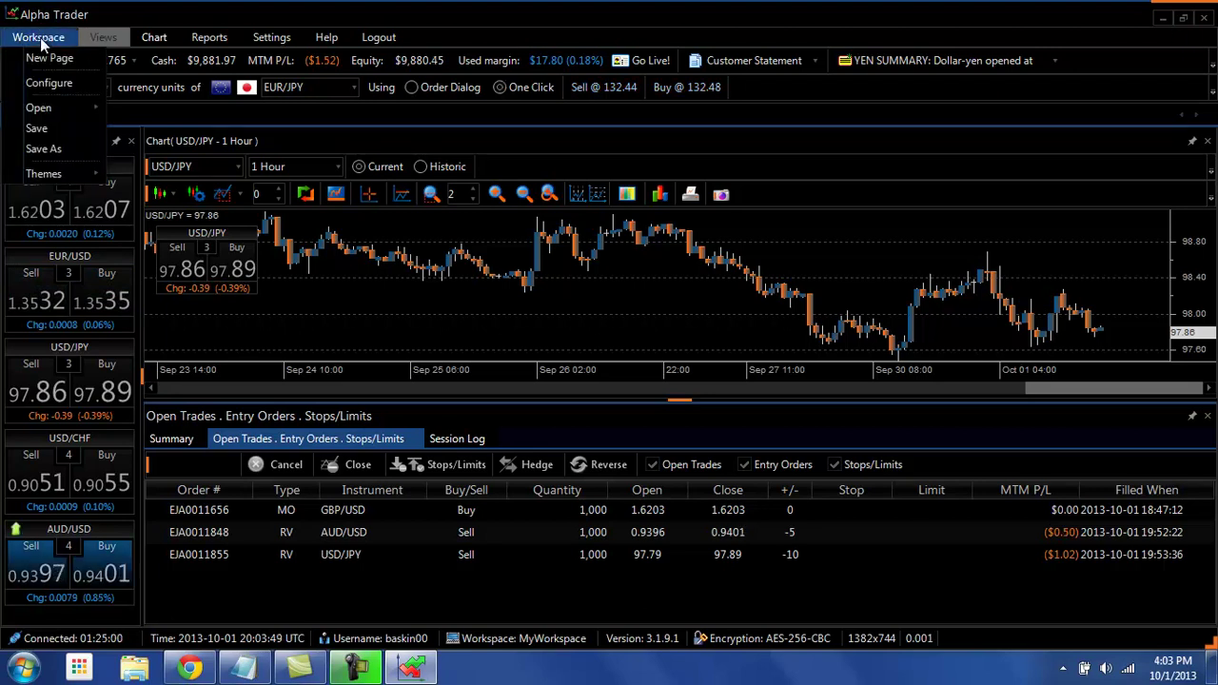
left_click(43, 149)
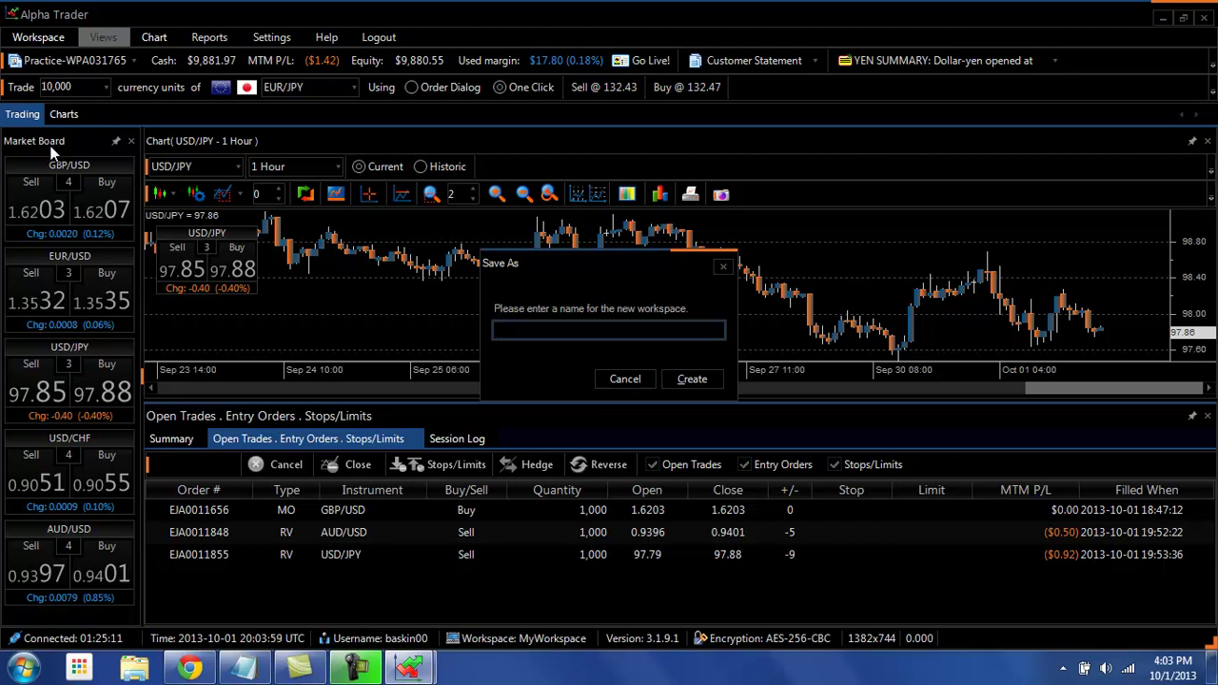
type("Template1")
left_click(692, 379)
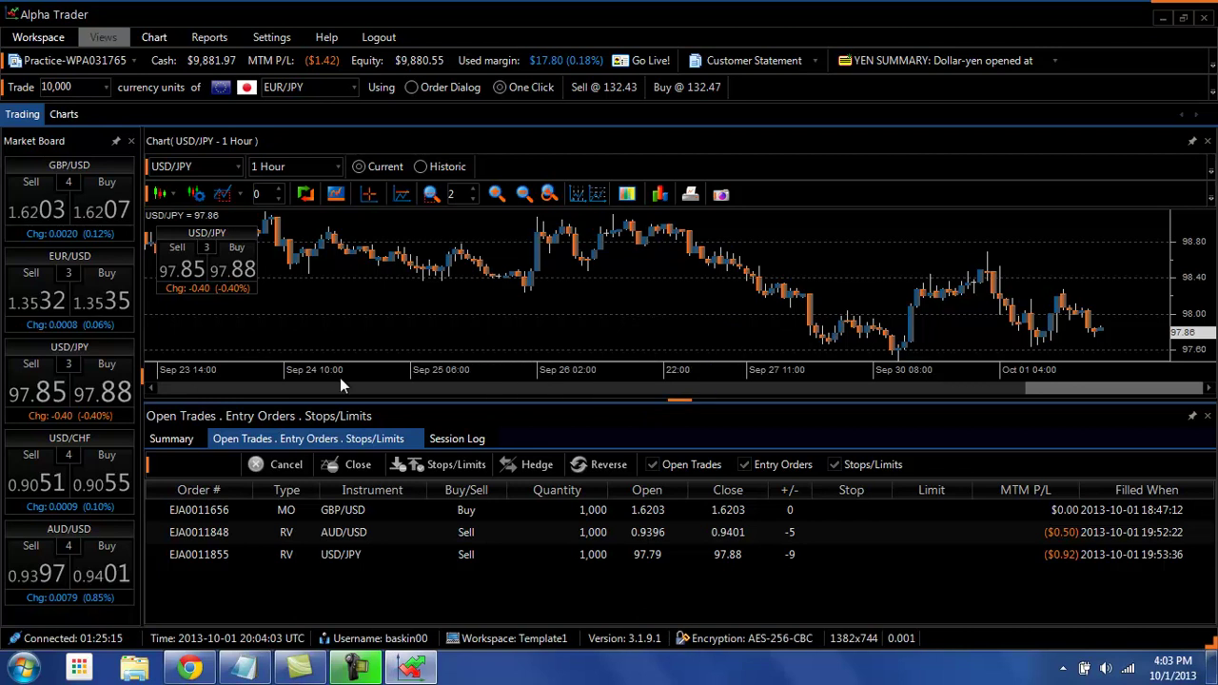
left_click(50, 40)
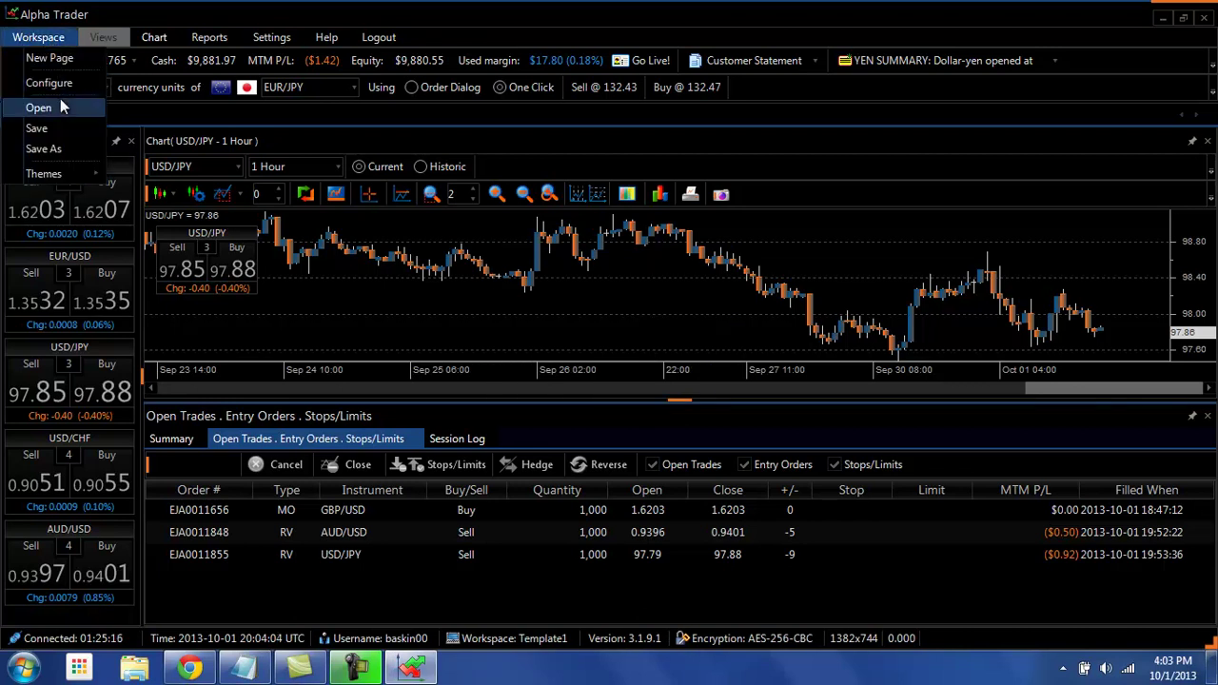
mouse_move(61, 101)
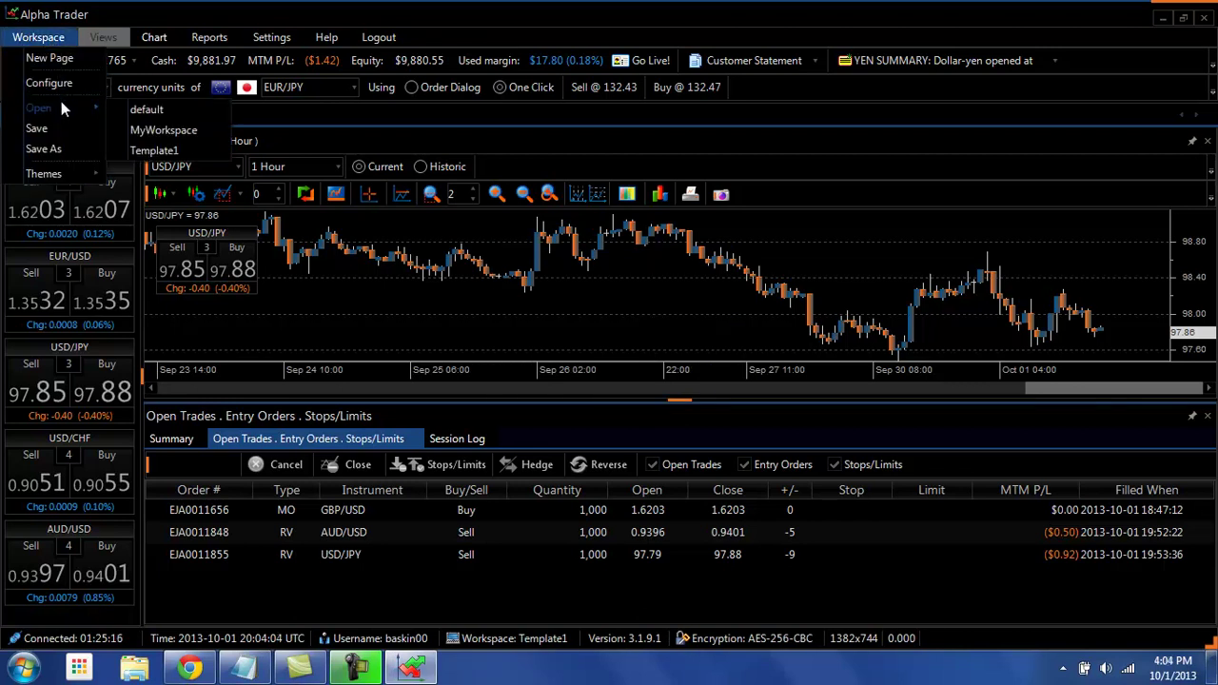
left_click(190, 153)
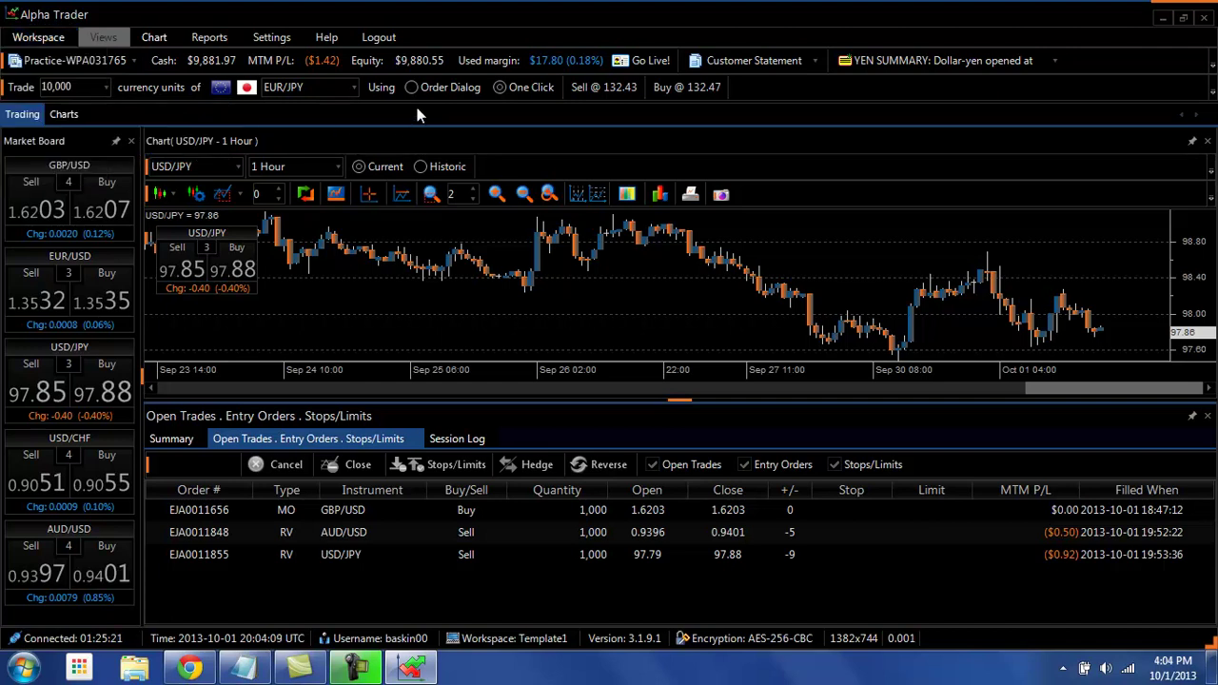